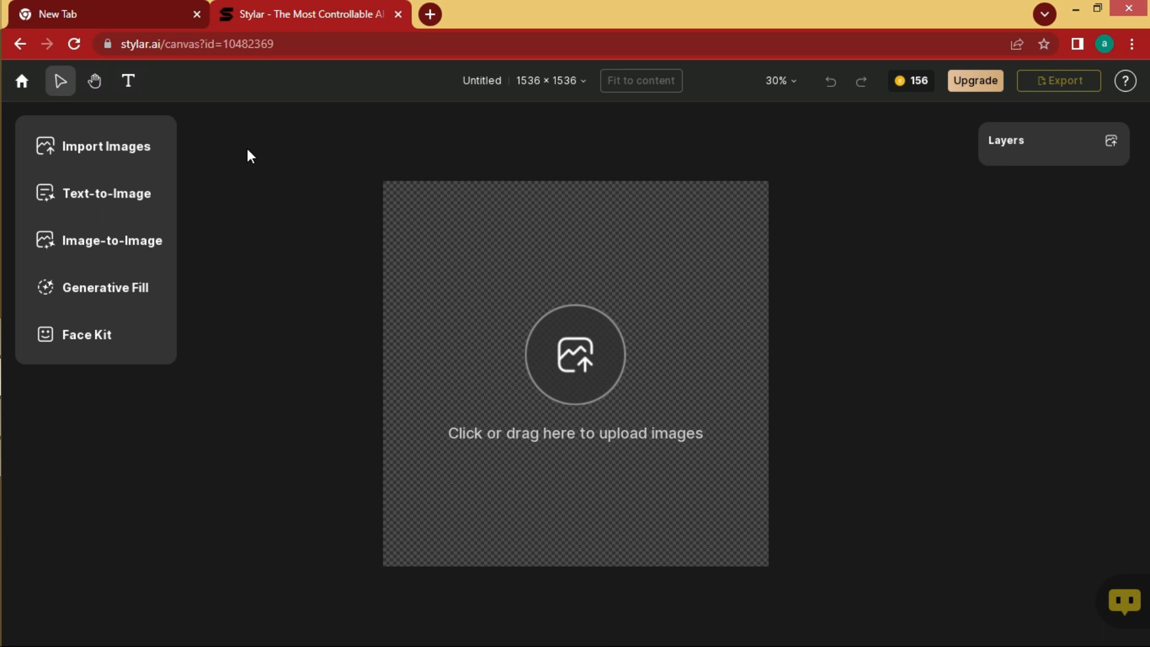
- Start an Image-to-Image transformation and upload the "A image" logo from Downloads to the canvas
click(144, 254)
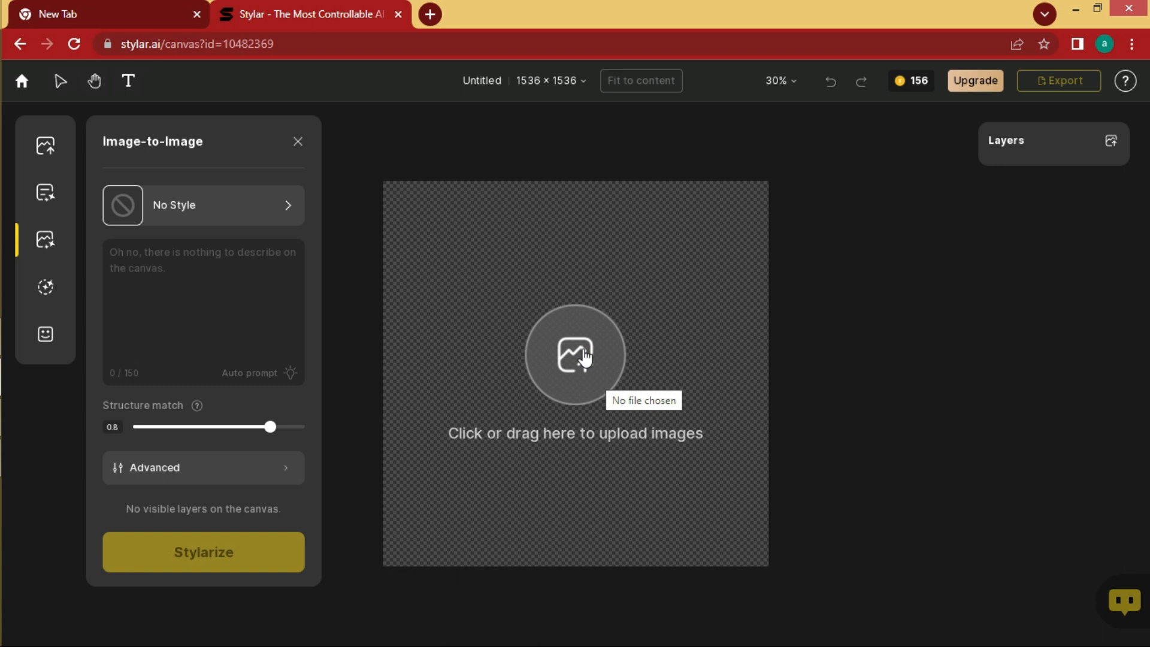
click(584, 358)
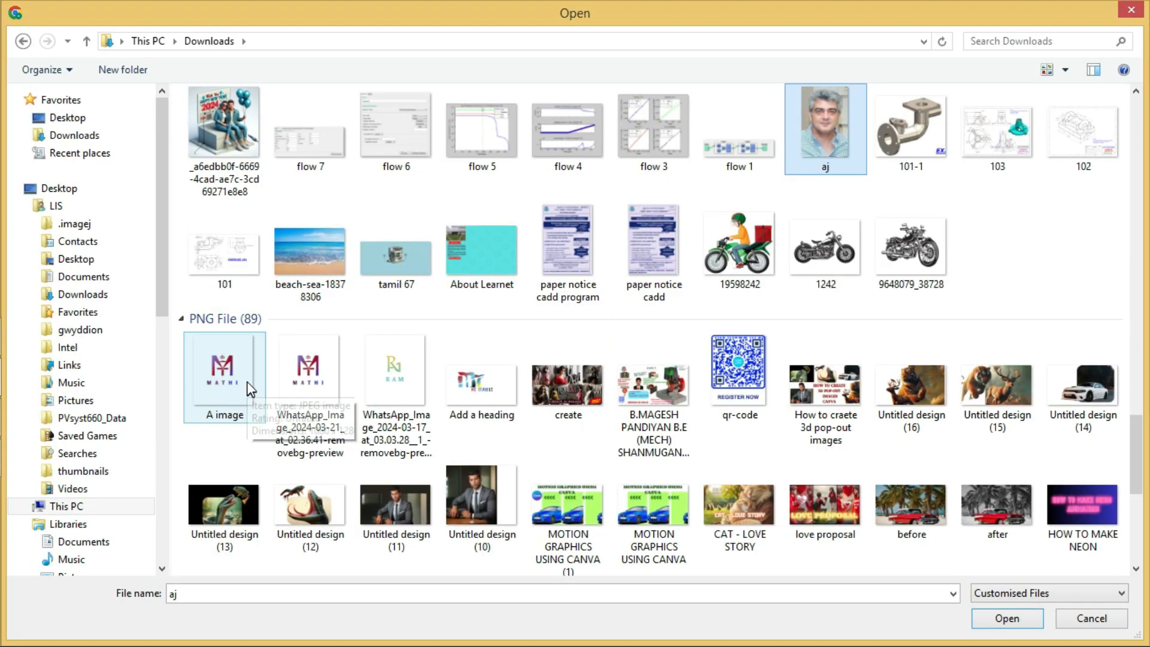
click(247, 382)
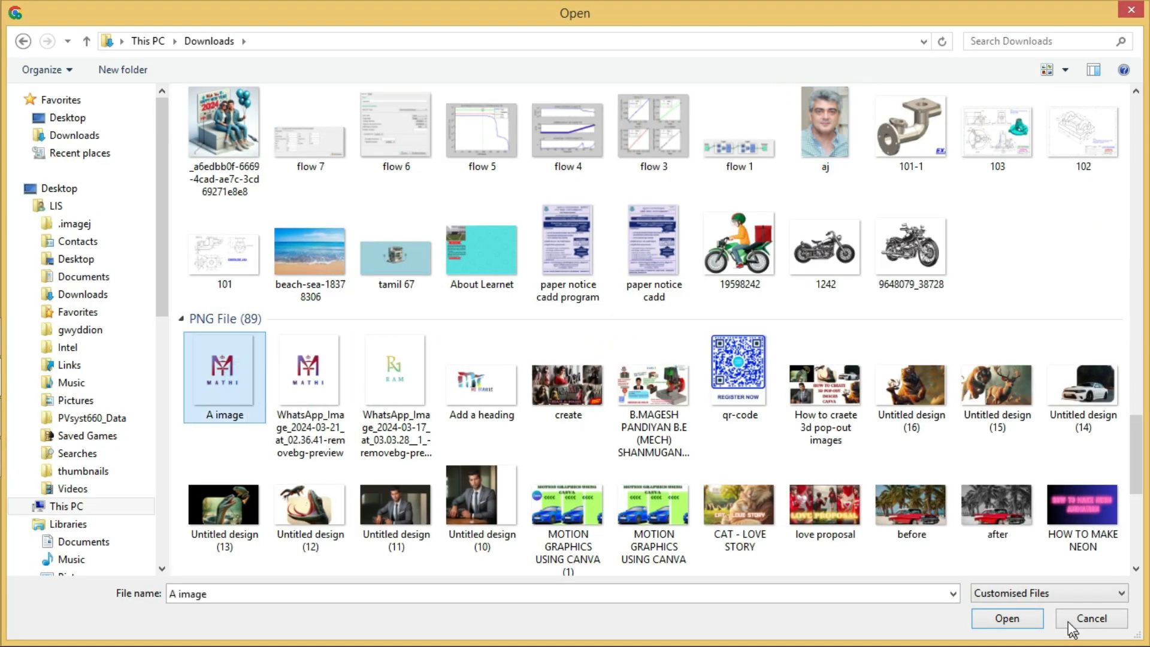
click(1016, 620)
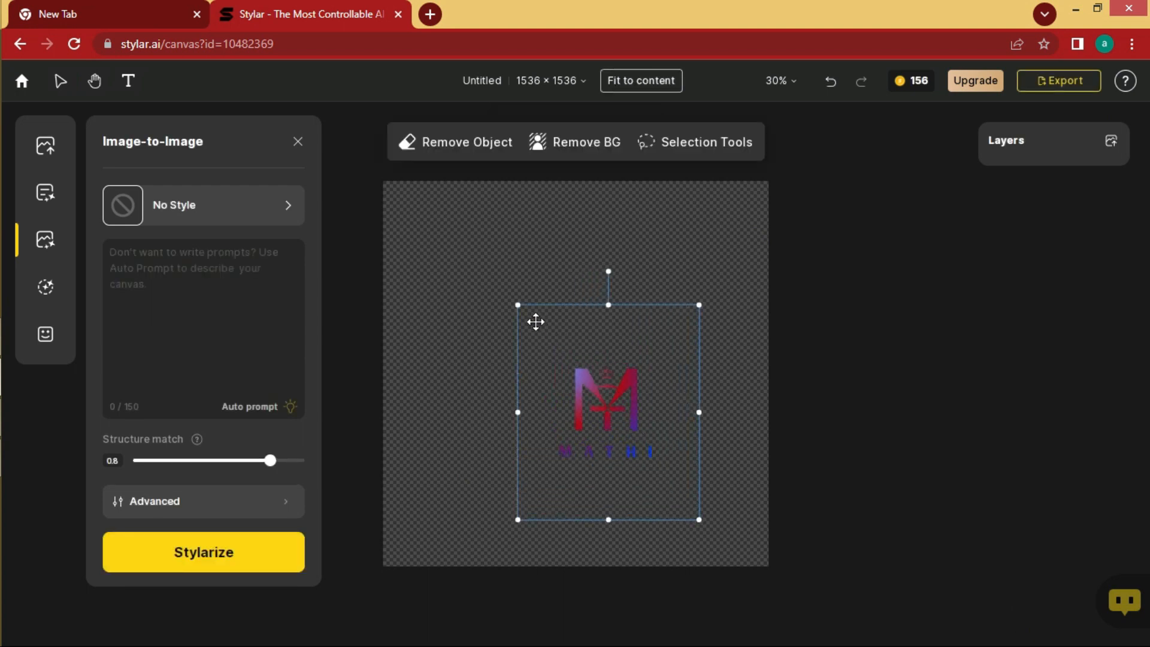
- Enlarge the uploaded logo and reposition it so it spans nearly the full height of the canvas
drag(515, 304, 401, 210)
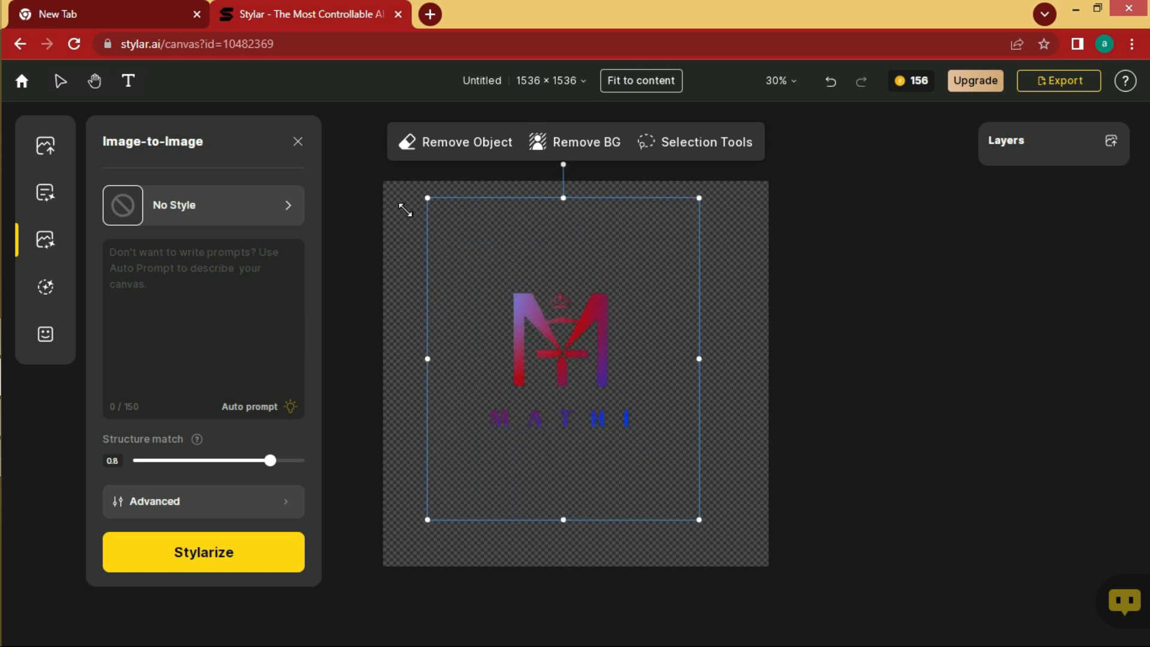
click(564, 359)
drag(564, 359, 571, 370)
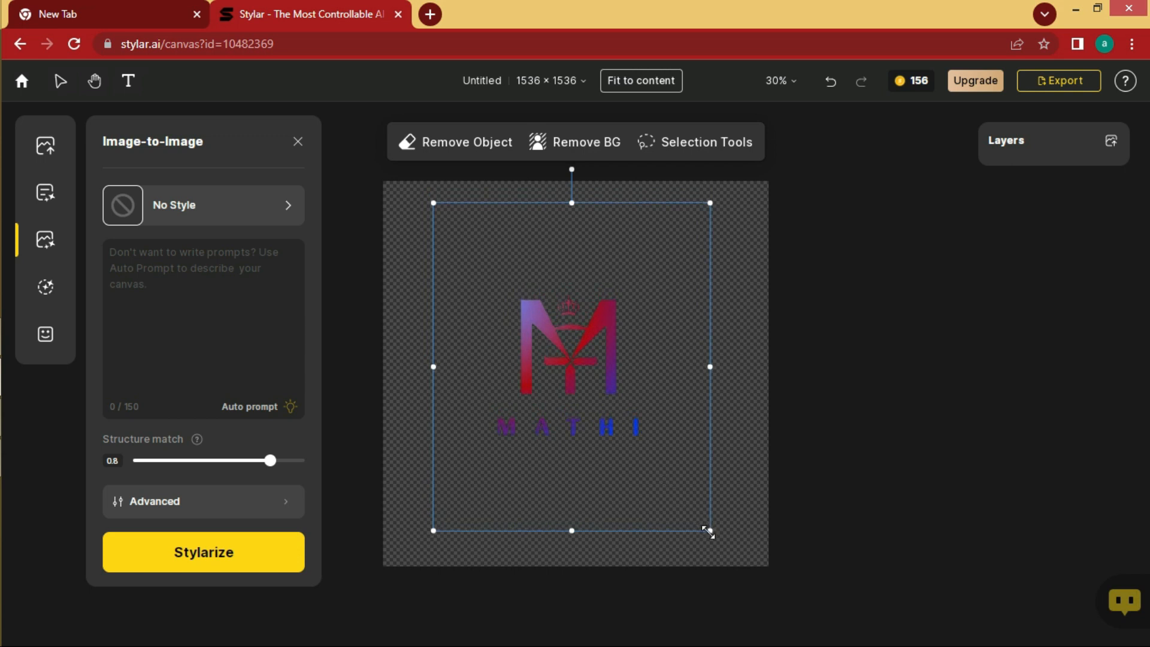
click(710, 532)
drag(710, 533, 734, 558)
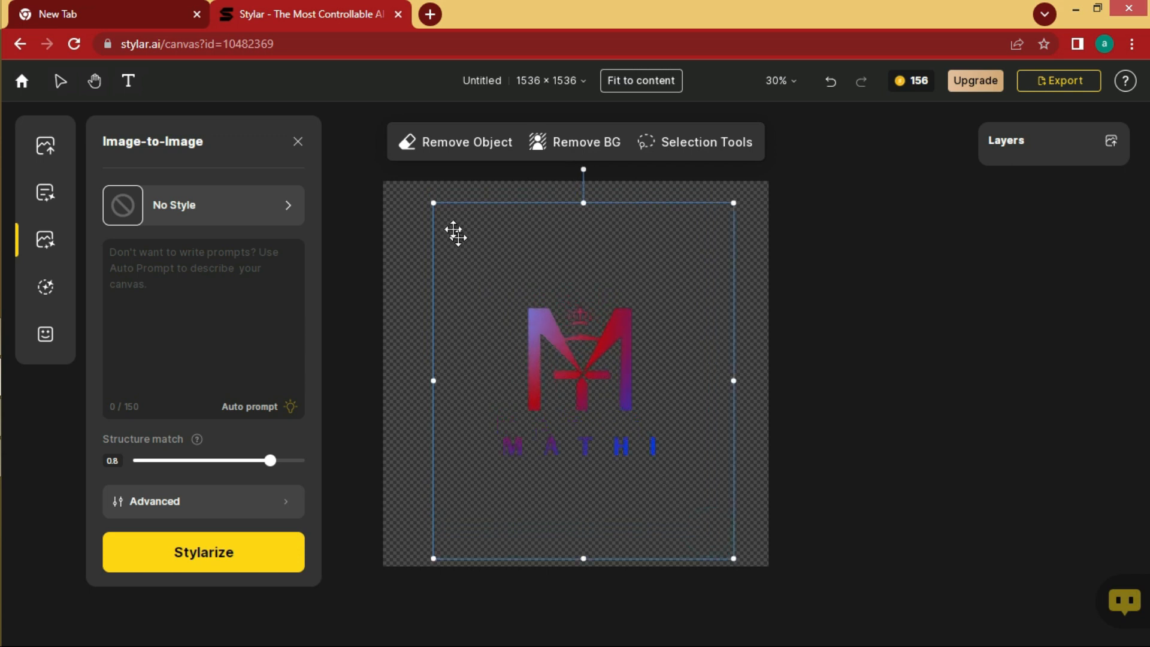
click(433, 204)
drag(433, 204, 418, 184)
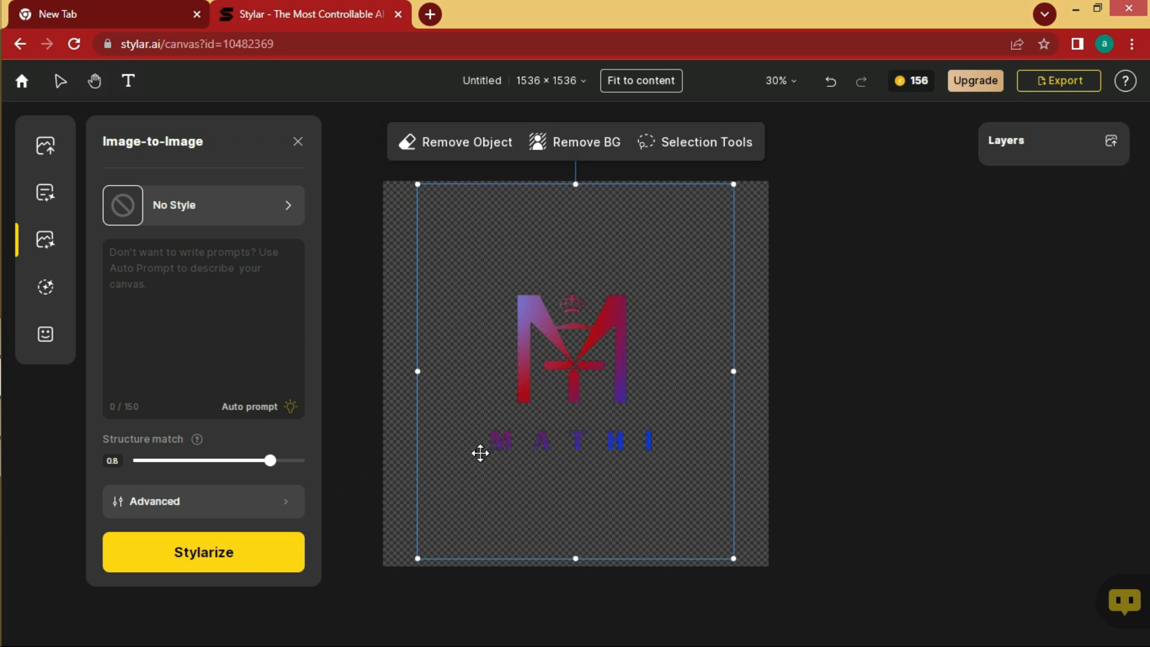
- Generate an automatic prompt describing the logo and add "MATHI" on a new line at its end
click(292, 408)
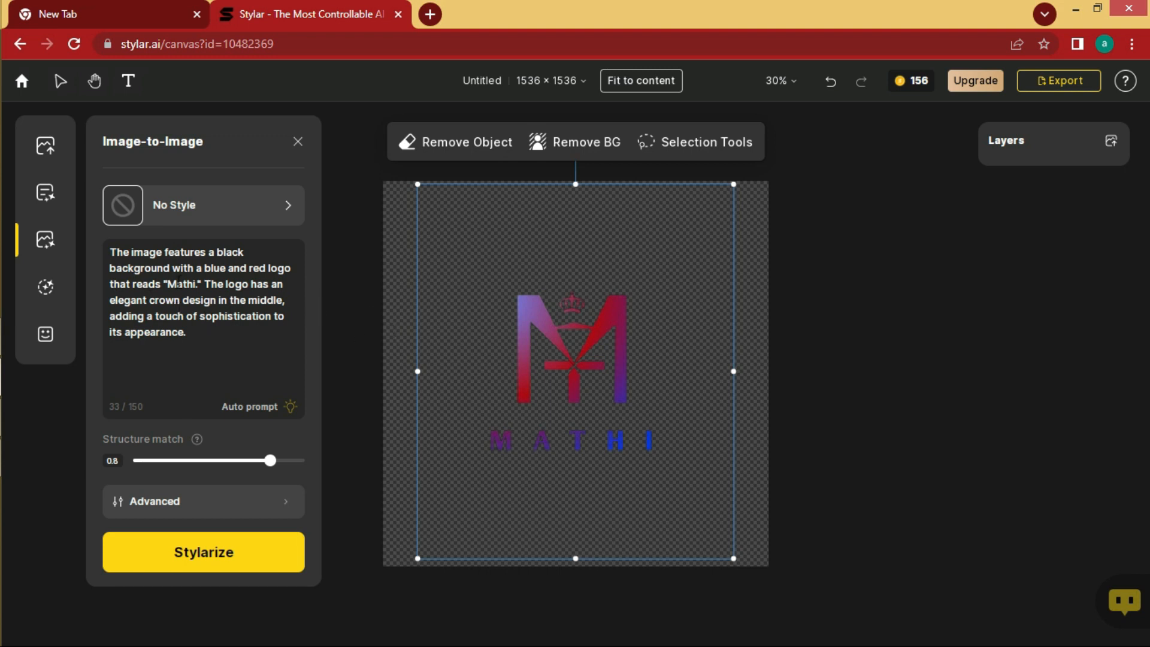
click(199, 342)
key(Return)
text(MATHI)
- Generate Realistic-style logo variations with structure match 0.9 and select the blue-topped one with the detailed crown above the M
click(270, 211)
click(289, 207)
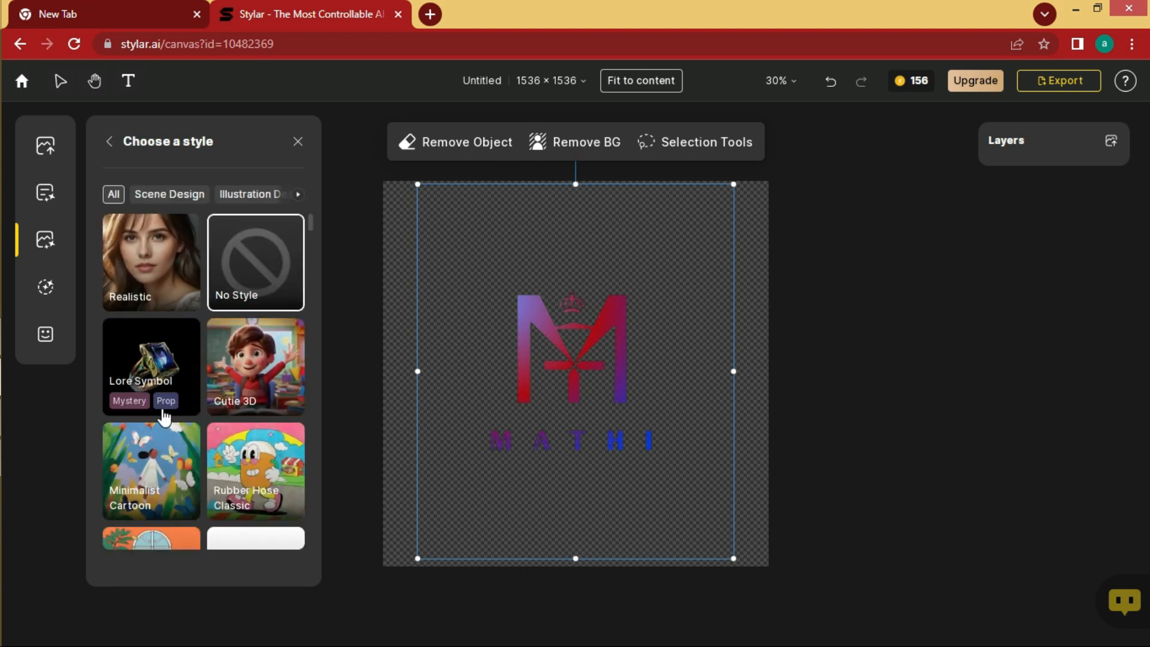
click(160, 266)
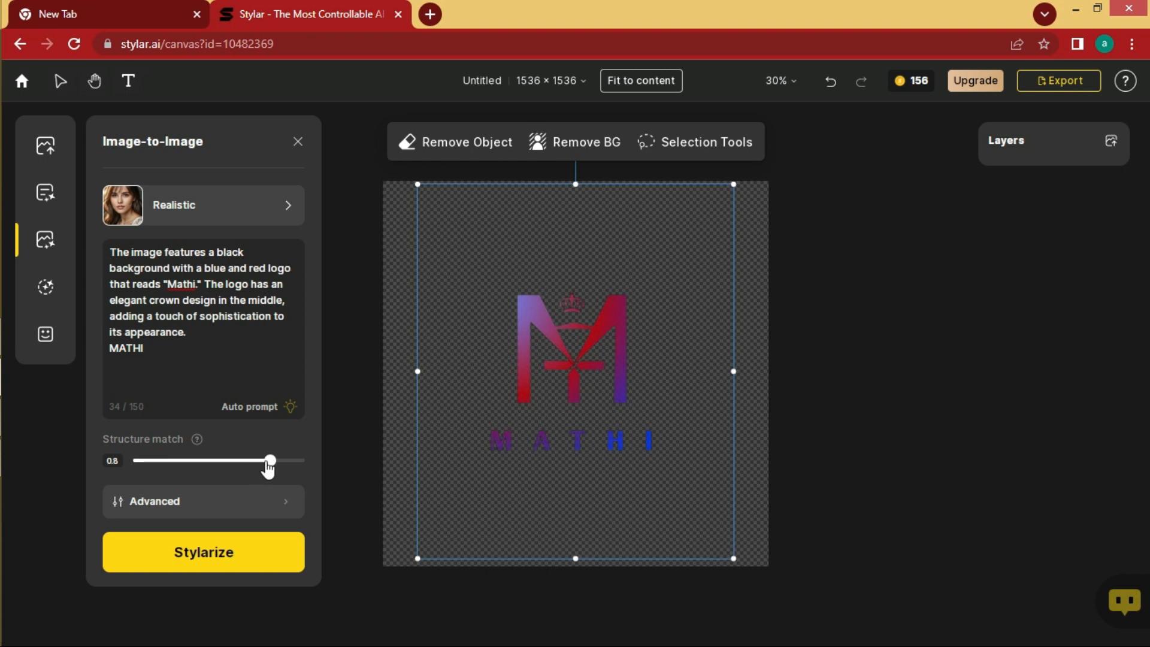
drag(269, 461, 287, 461)
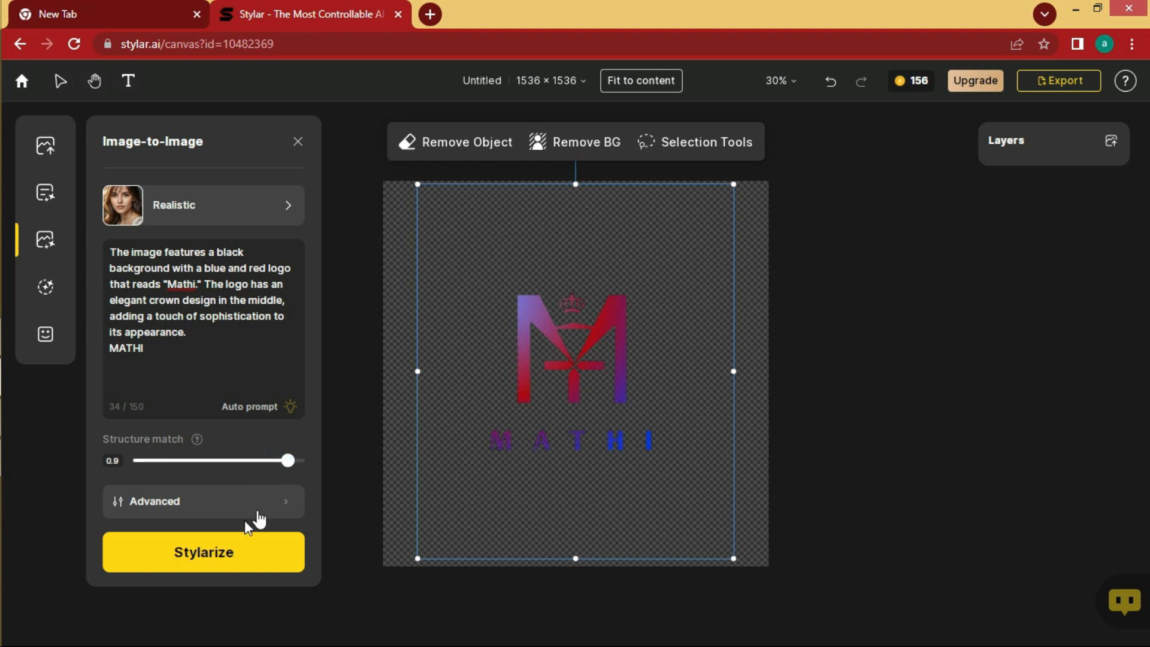
click(220, 563)
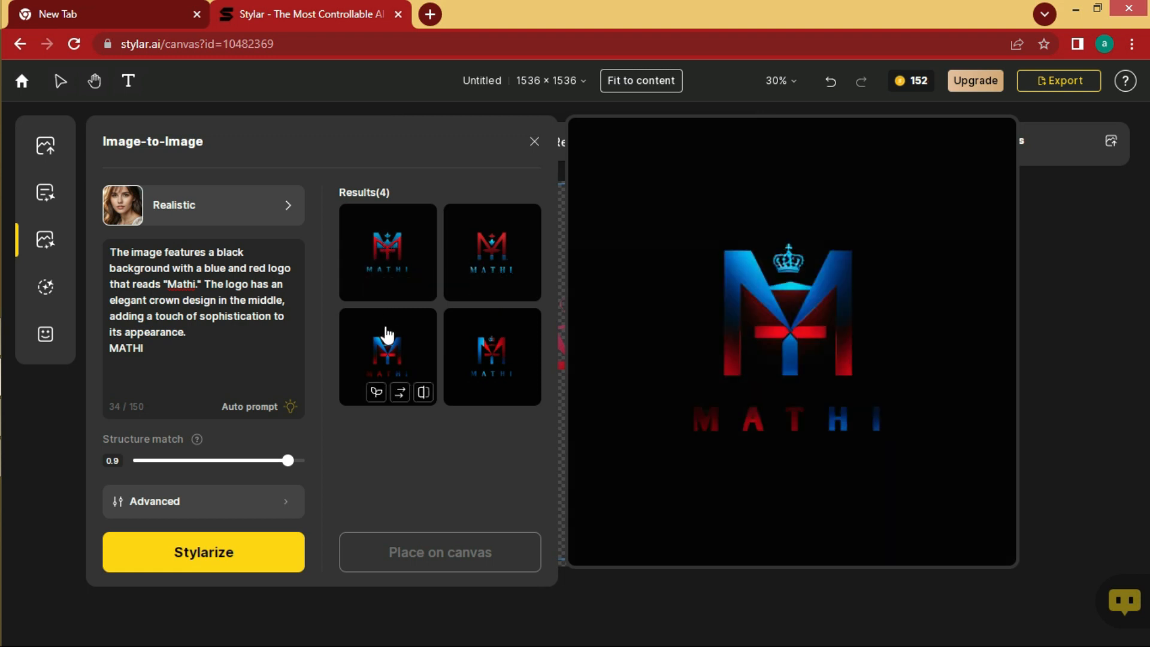
click(392, 352)
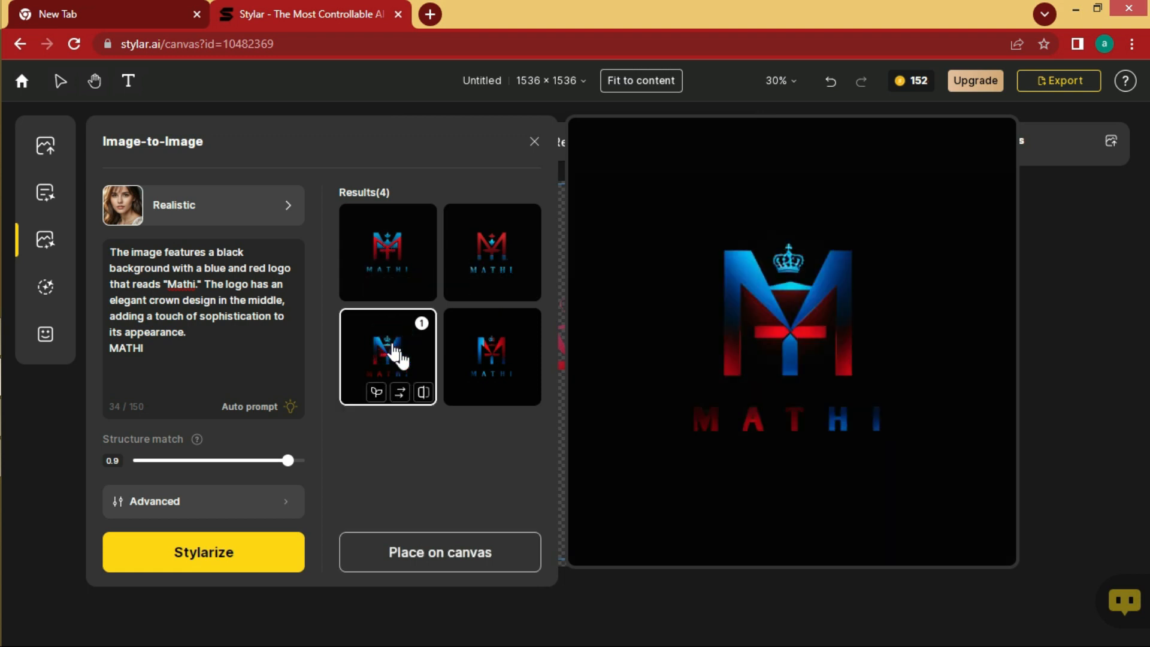
- Generate Lore Symbol logo variations with style intensity 0.7 and select the one with a blue shield and gold sword inside the M
click(288, 205)
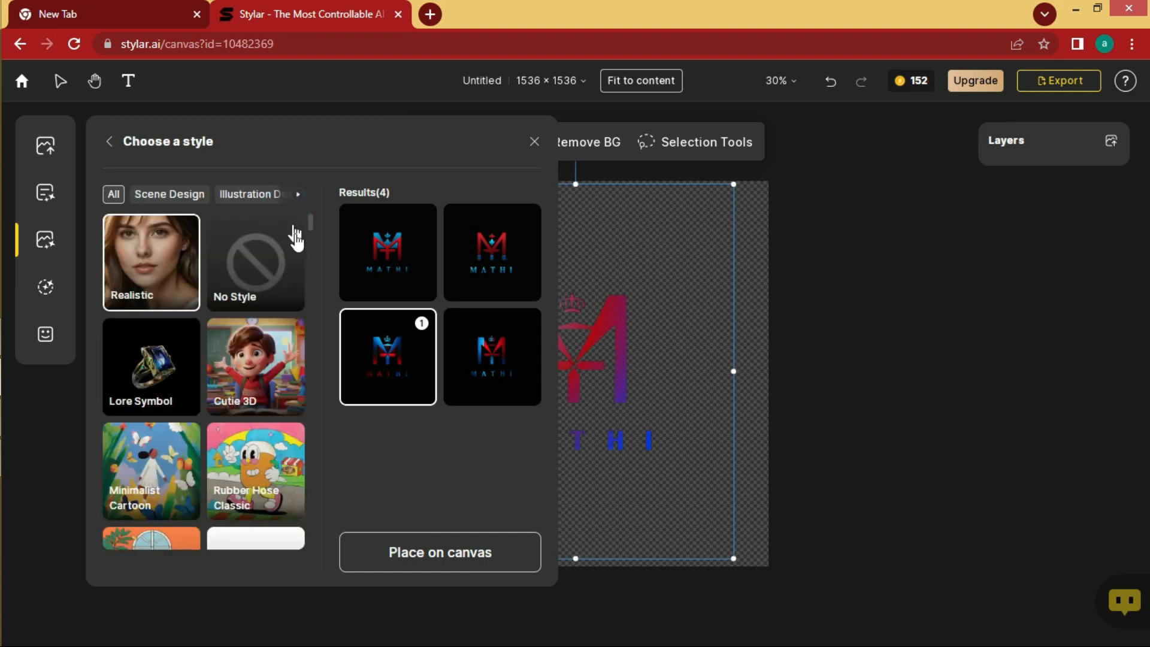
click(151, 372)
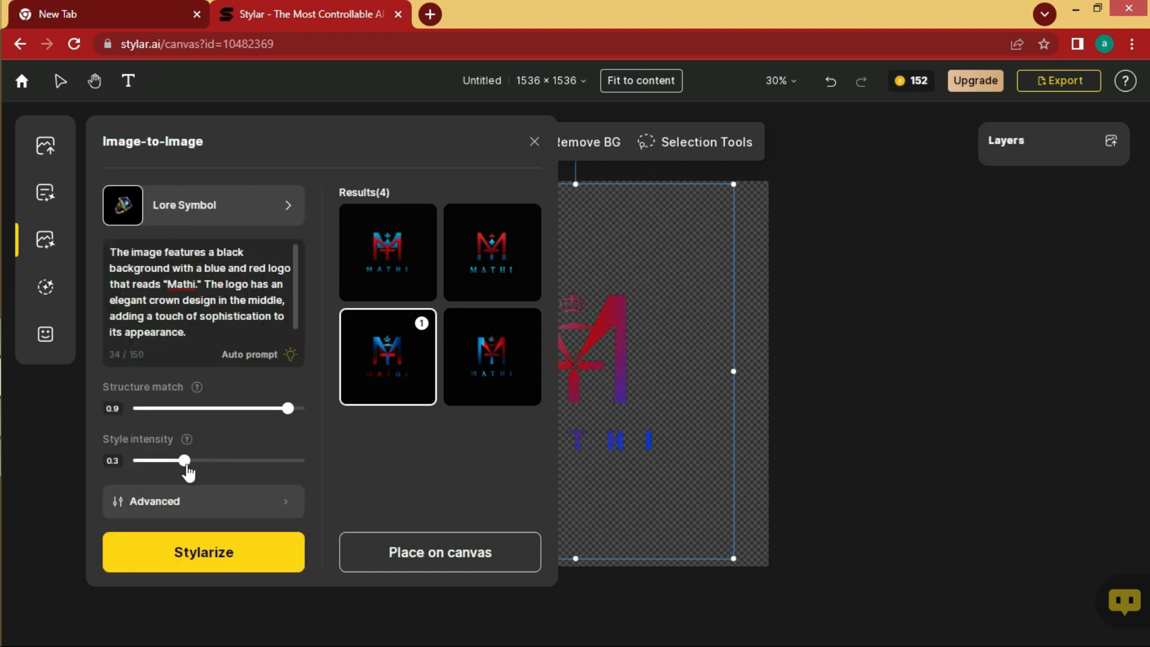
click(193, 464)
drag(195, 464, 254, 464)
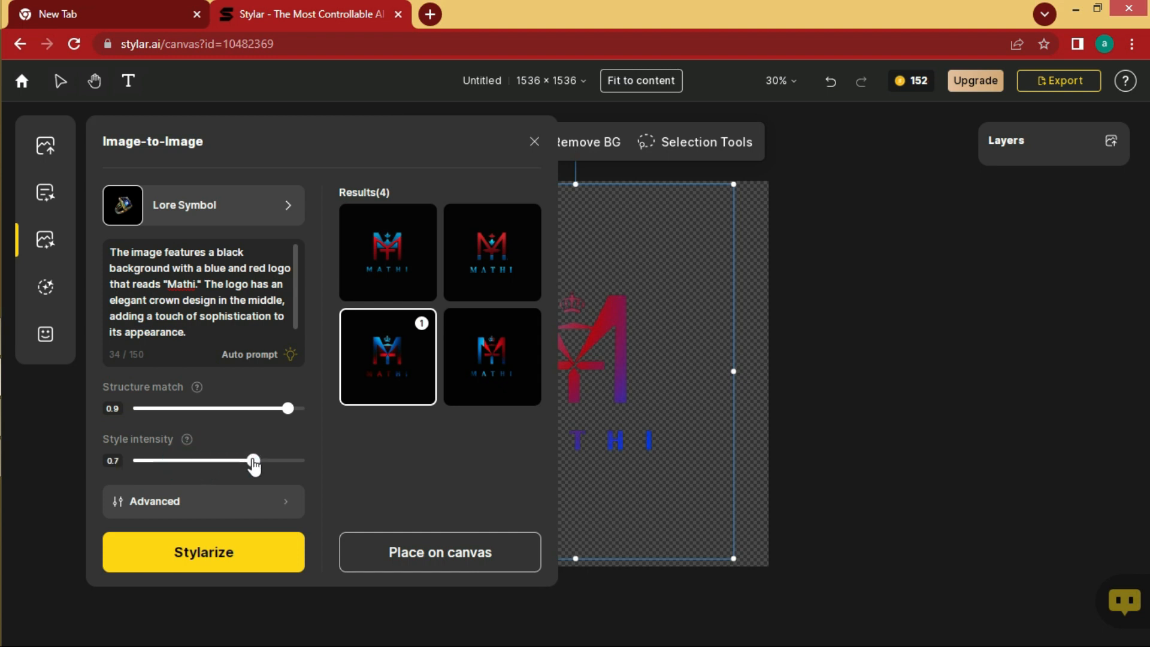
click(228, 561)
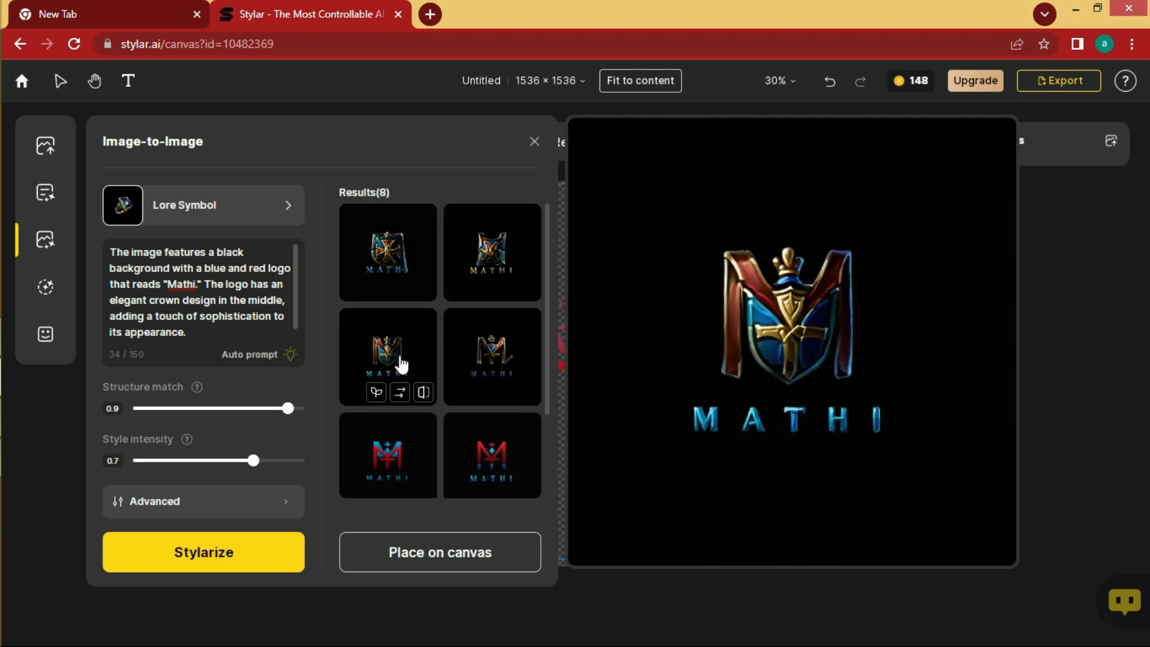
click(397, 362)
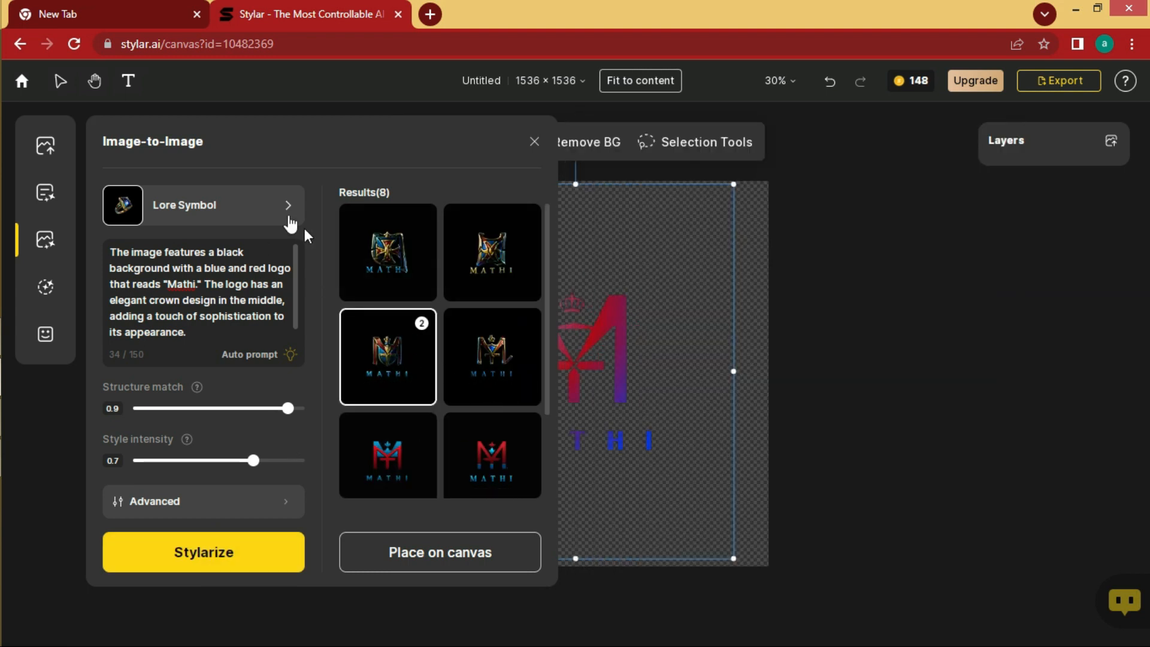
- Browse the style categories and choose Steampunk Fusion from the Illustration Design styles
click(286, 205)
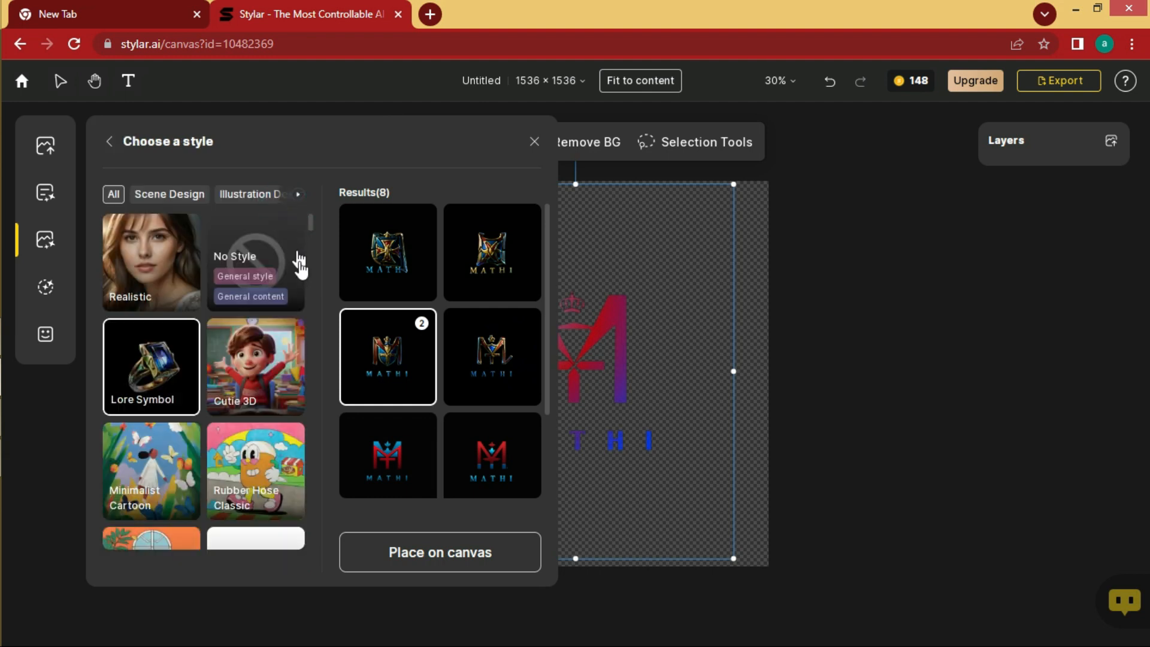
scroll(204, 311, down, 5)
click(167, 196)
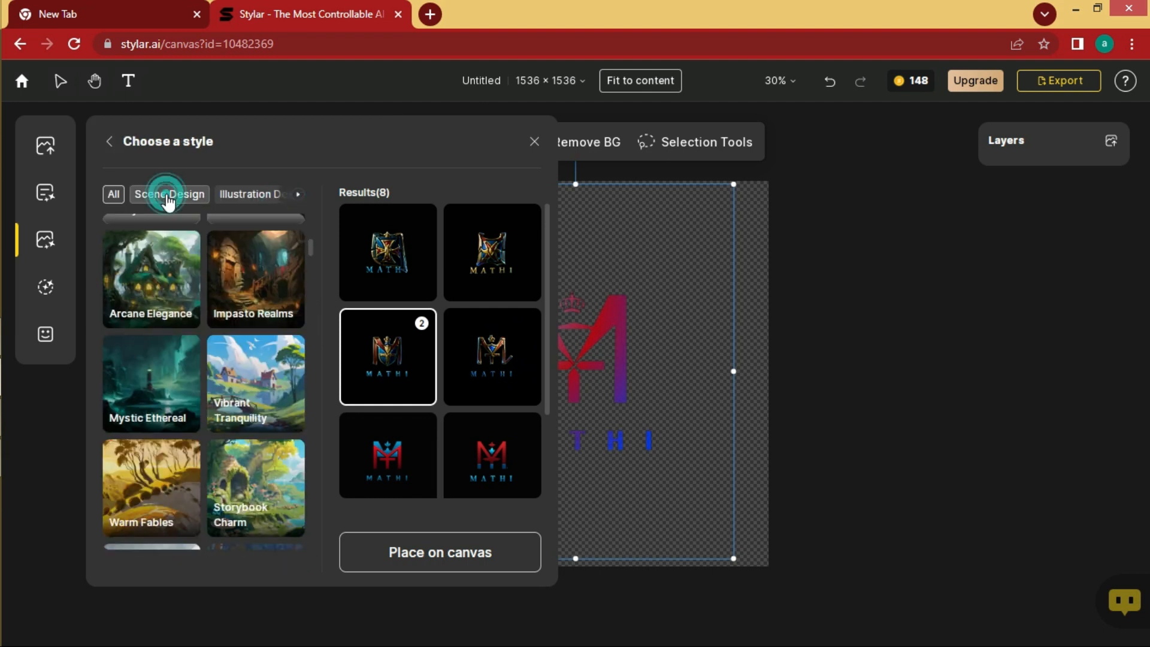
click(230, 198)
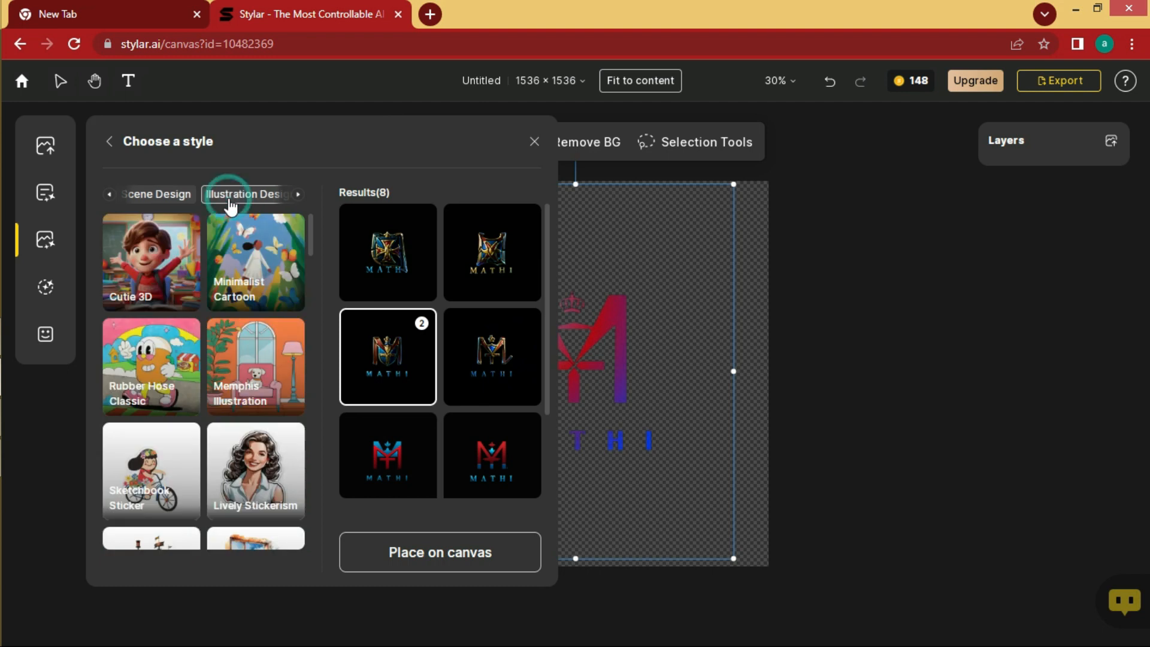
mouse_move(362, 384)
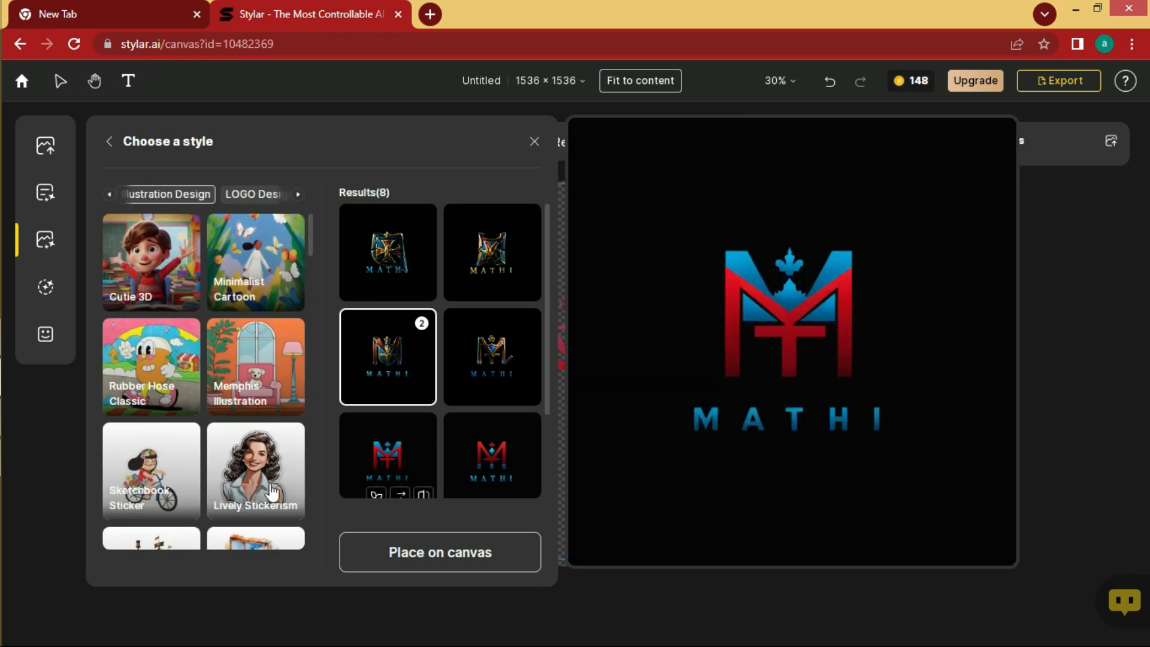
scroll(218, 378, down, 2)
scroll(218, 374, down, 3)
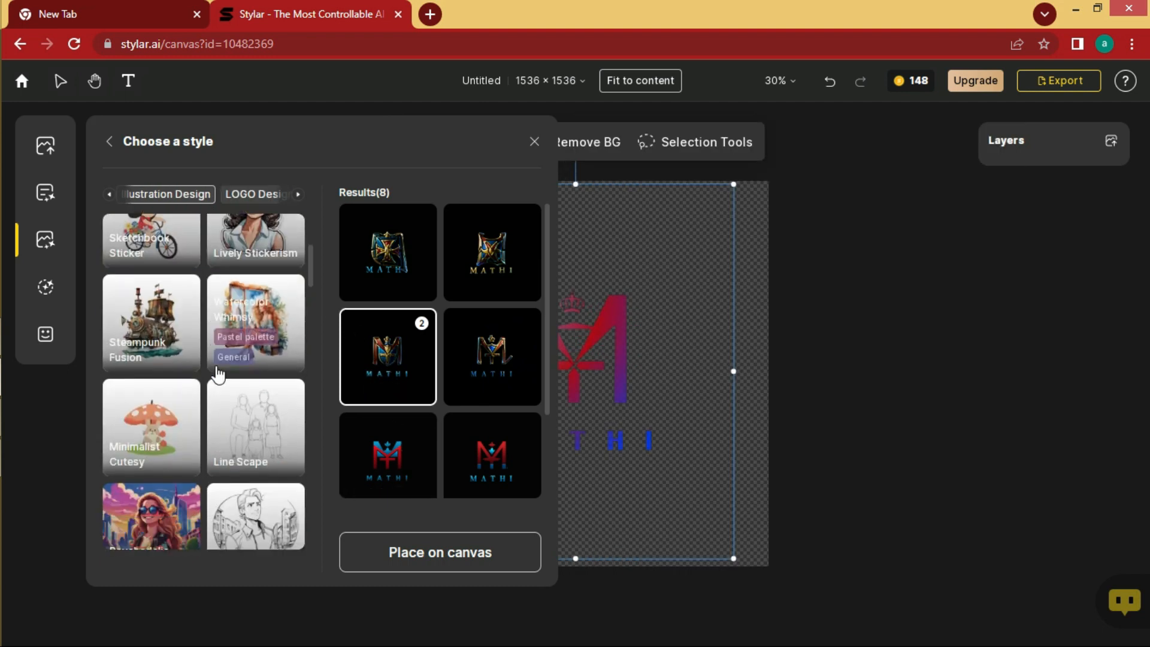
click(162, 322)
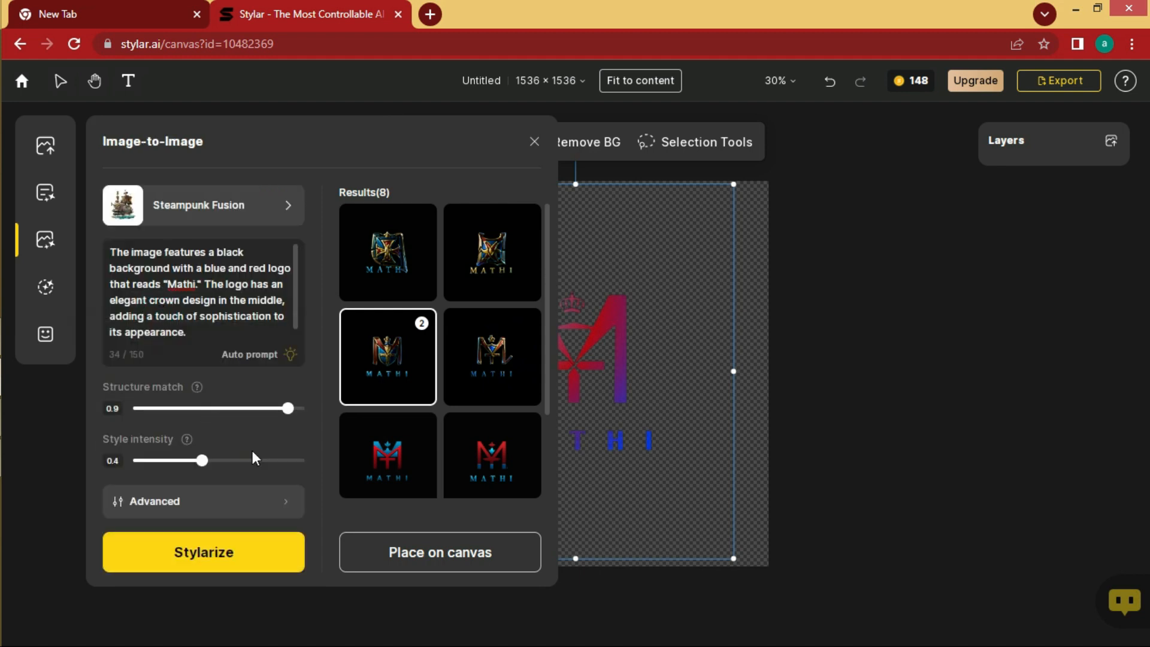
- Generate Steampunk Fusion variations with style intensity 0.8 and select the crowned metallic M and the black-background gear-wheel M
drag(258, 464, 270, 461)
click(226, 558)
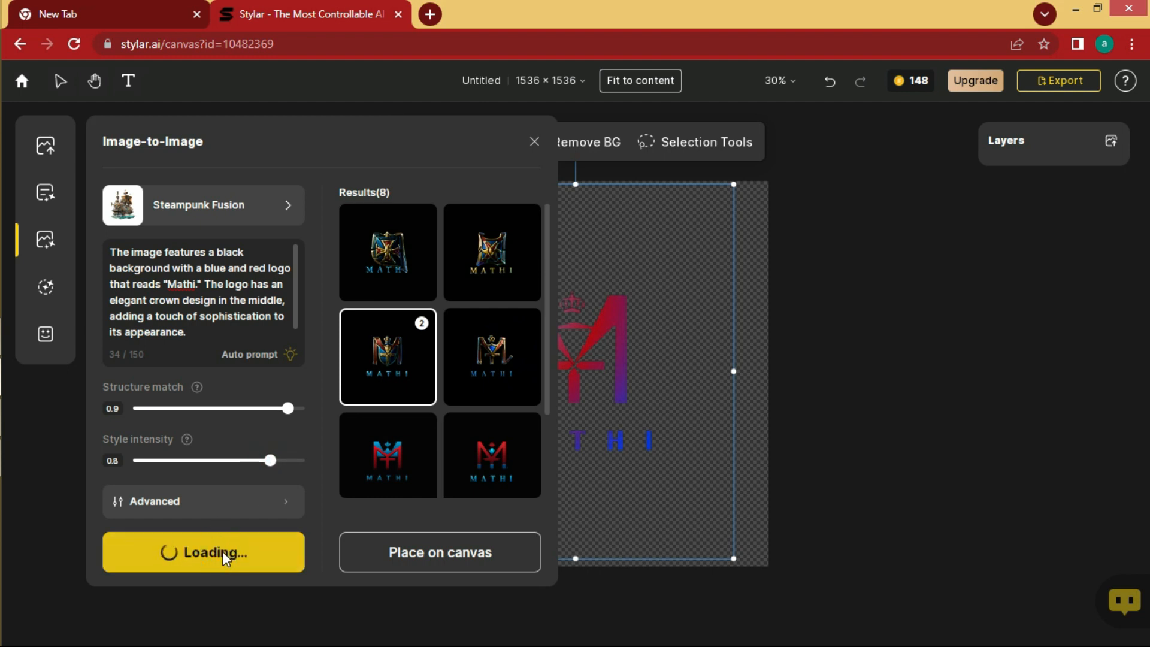
mouse_move(401, 353)
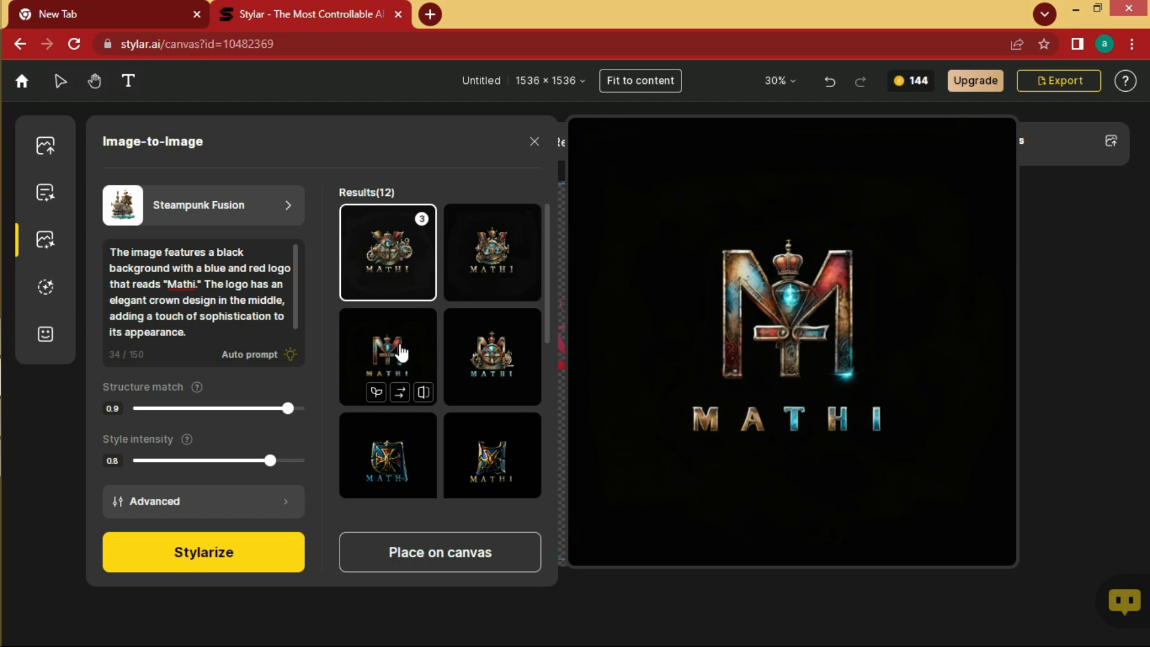
click(400, 353)
click(492, 354)
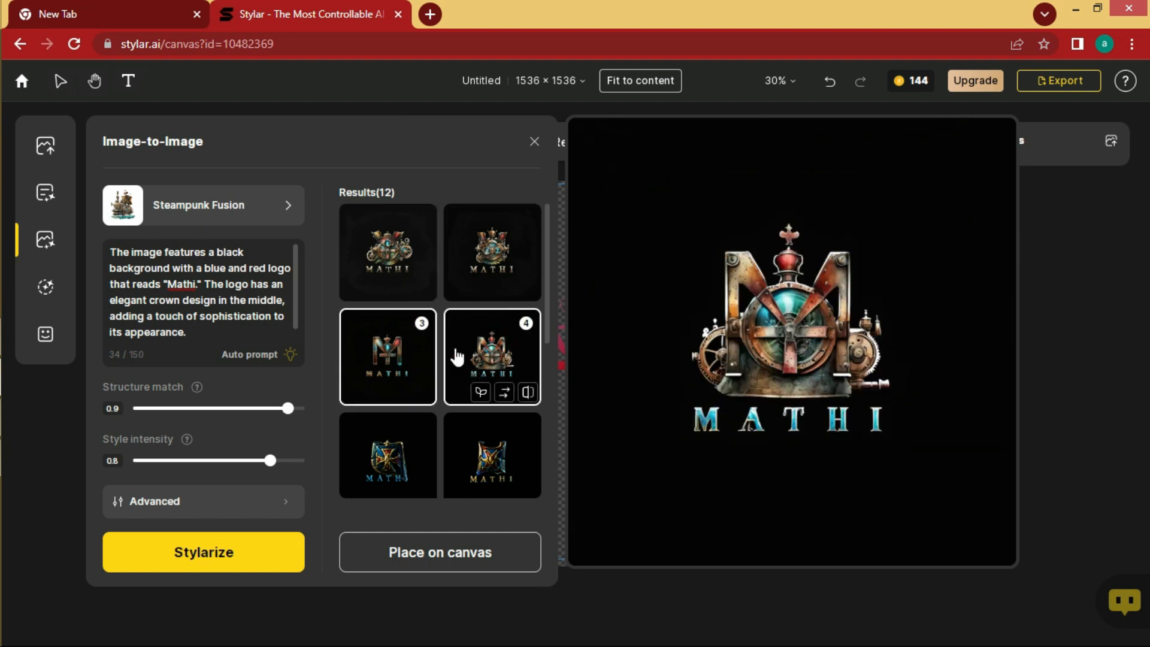
- Switch the style to Neon Futurism and generate logo variations with style intensity 0.9
click(288, 207)
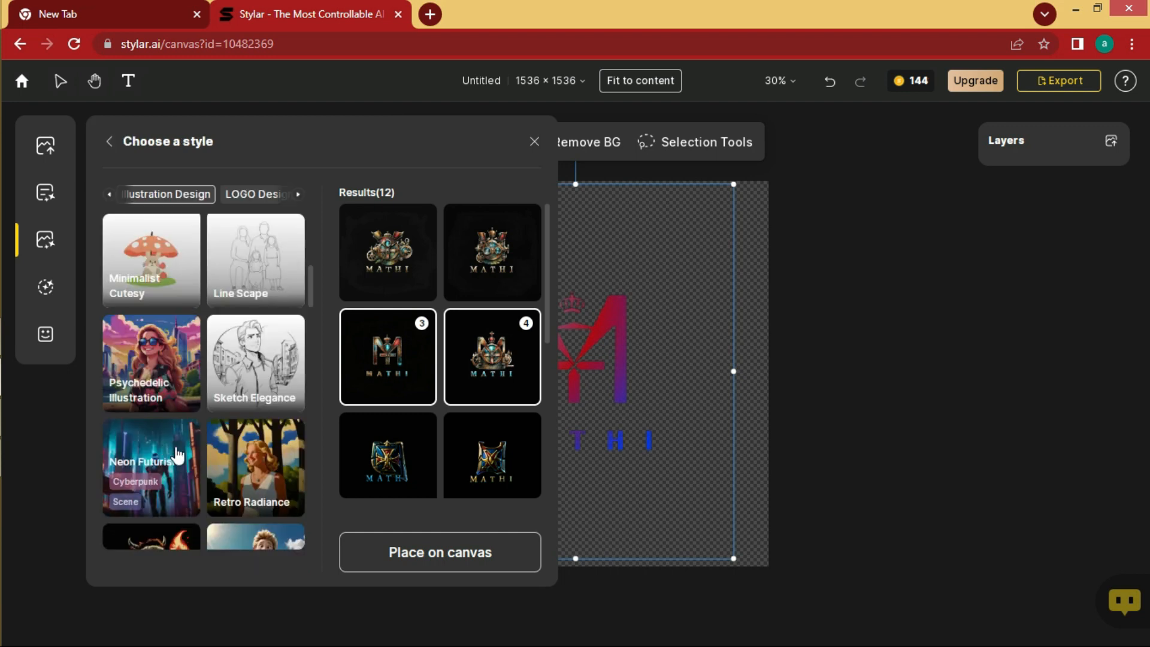
click(162, 461)
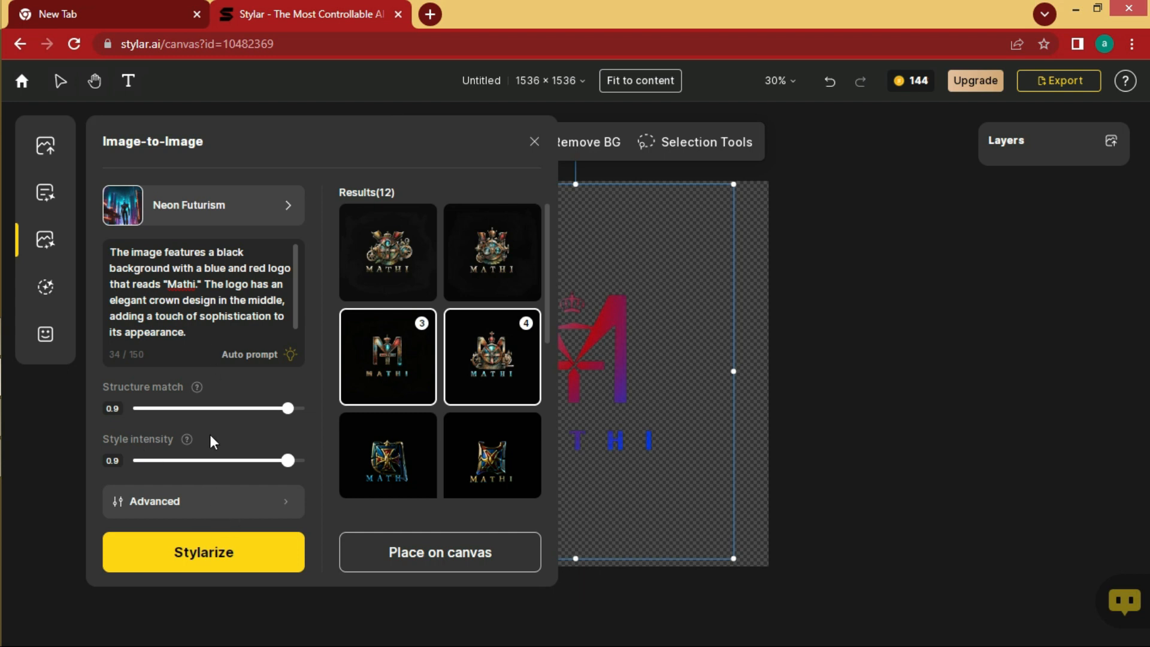
click(194, 554)
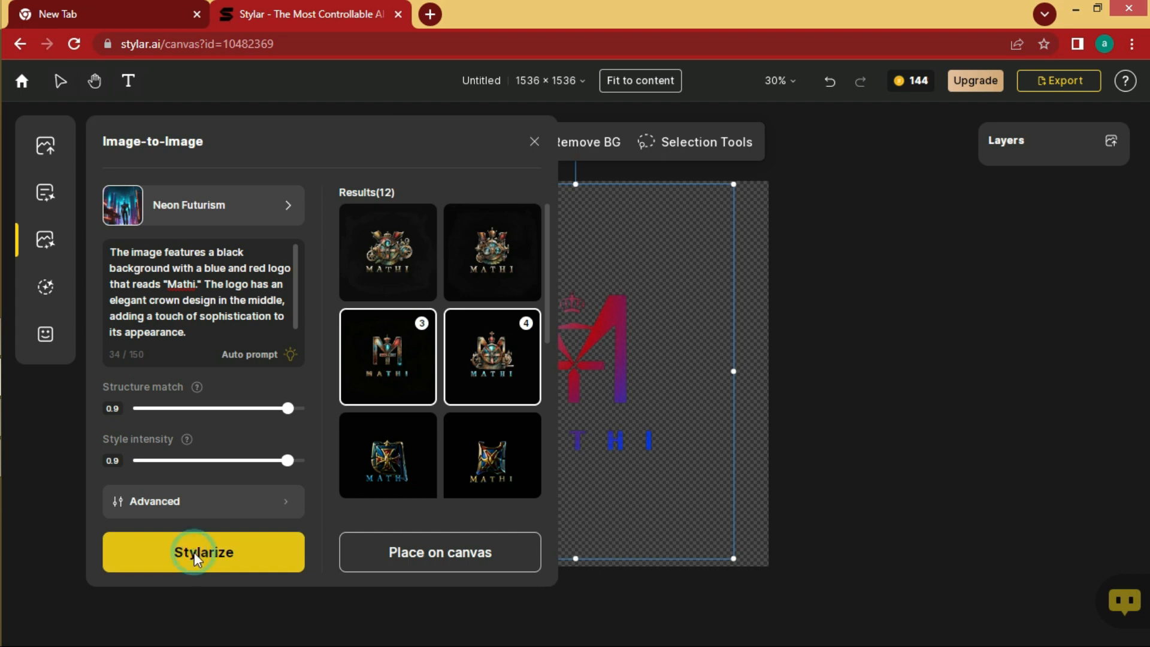
- Select the plain dark-background neon logo and the crowned neon logo with orange sparks, leaving the misspelled "MATHH" version unselected
click(477, 263)
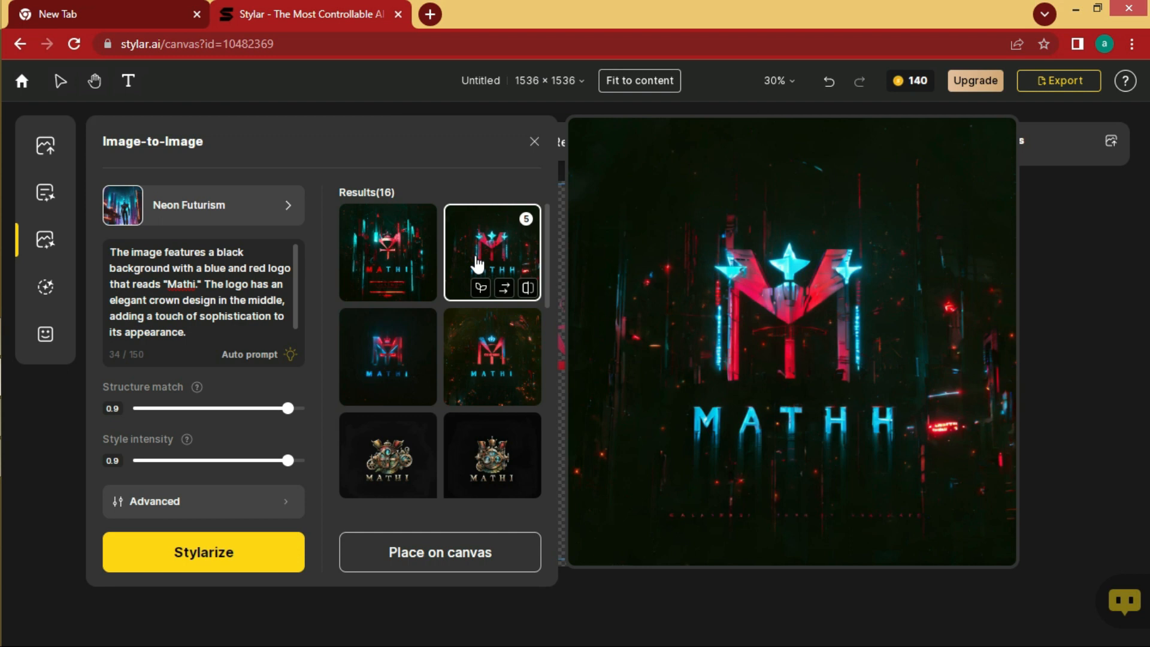
click(502, 257)
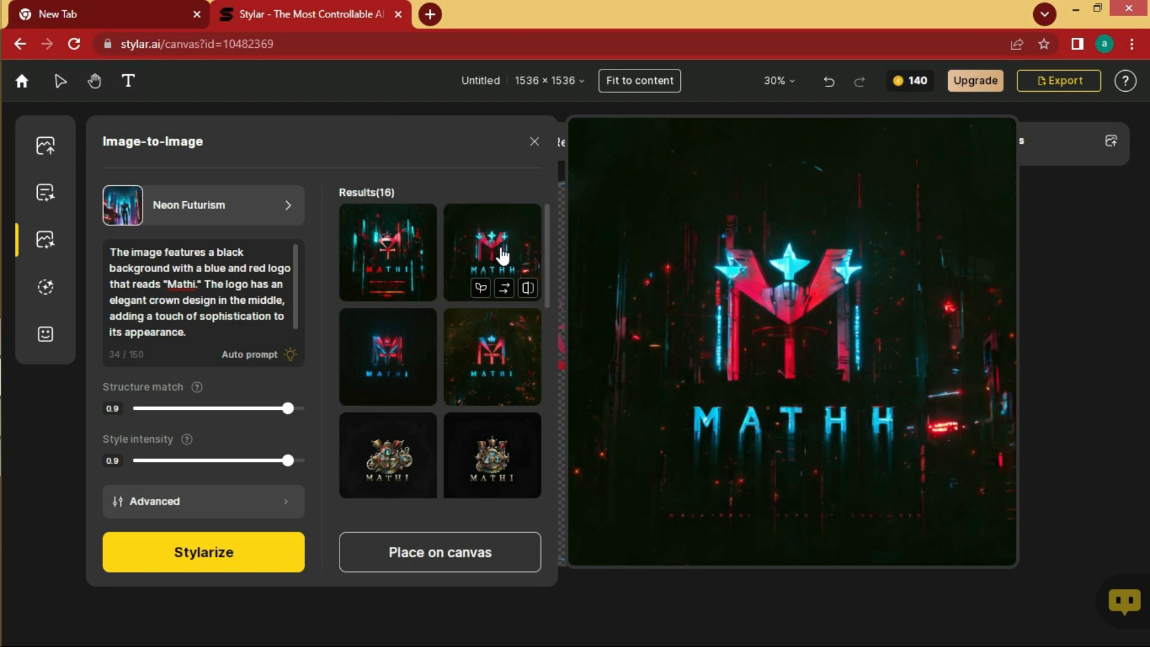
click(407, 357)
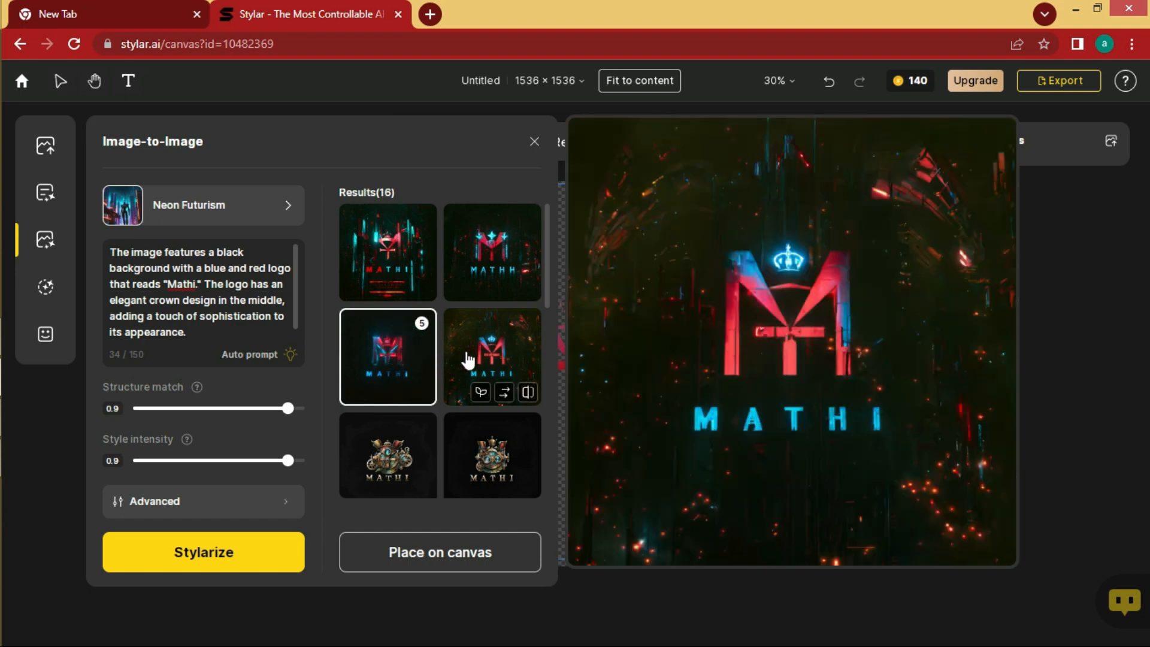
click(468, 360)
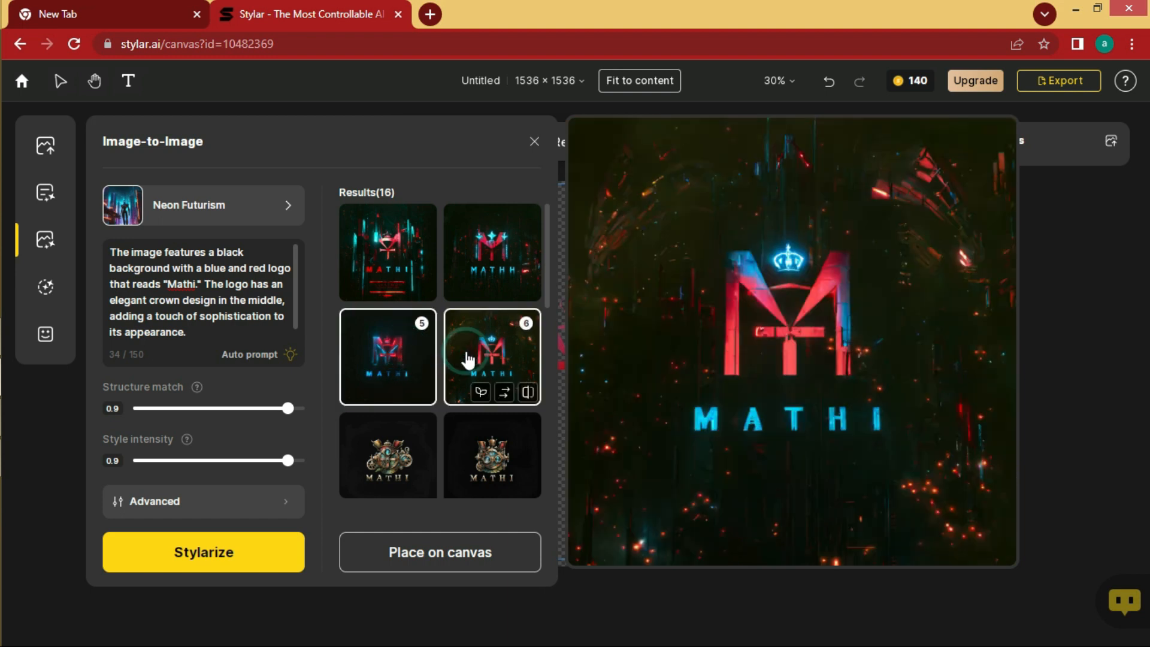
- Switch the style to Gothic Punk and generate logo variations with style intensity 0.8
click(289, 205)
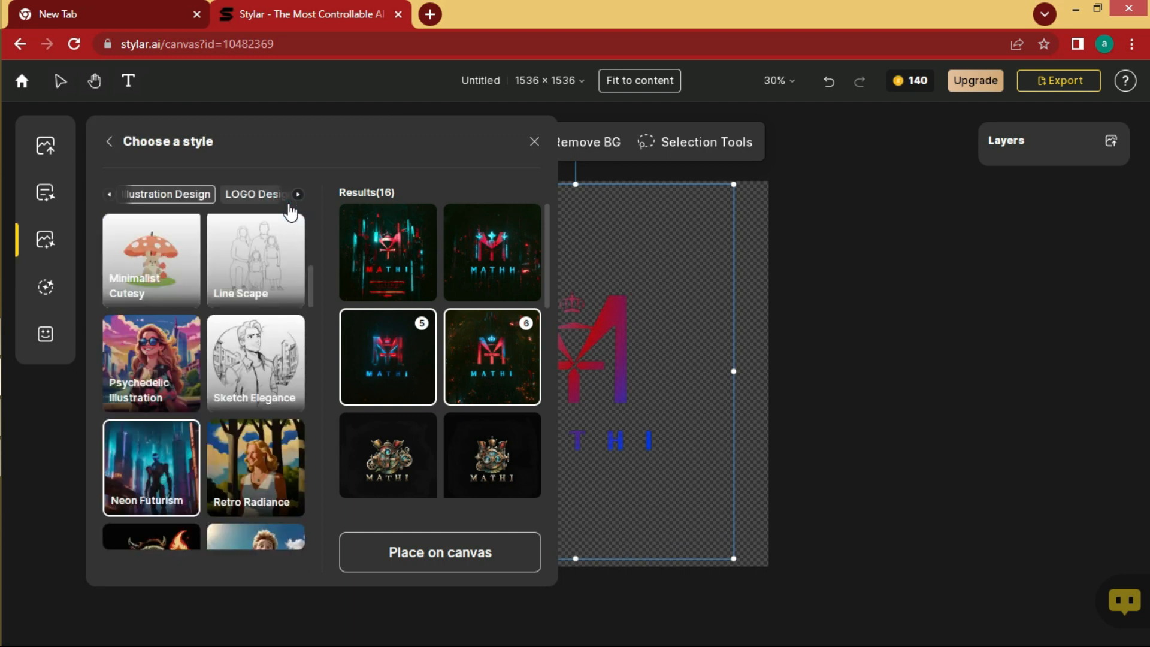
scroll(284, 454, down, 1)
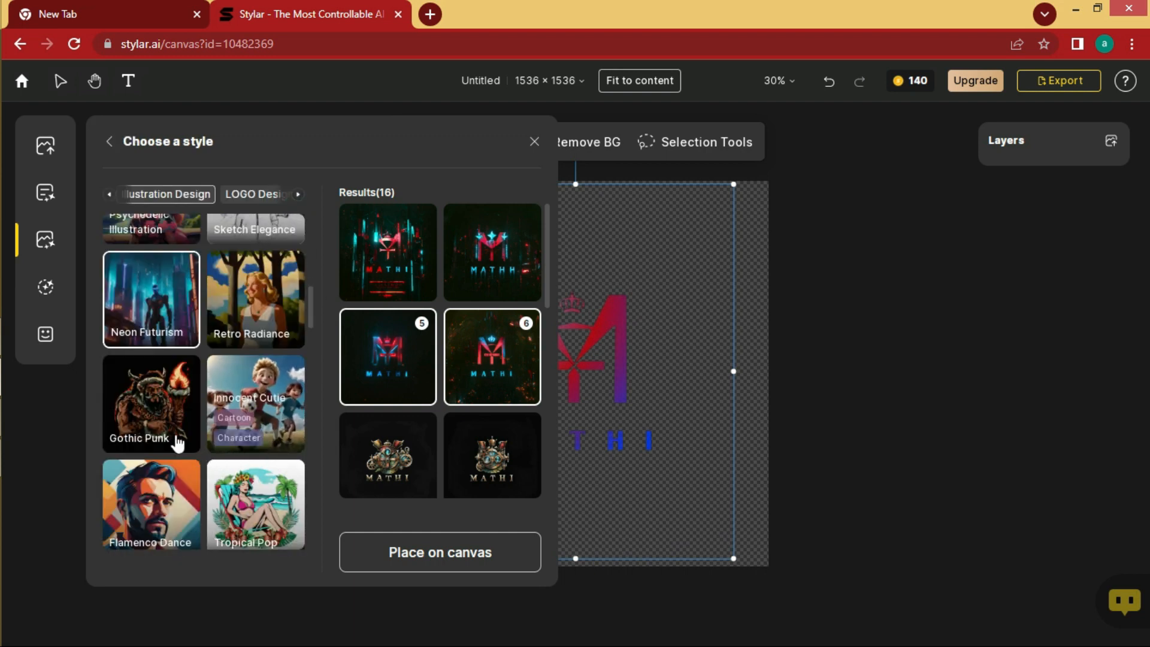
click(158, 405)
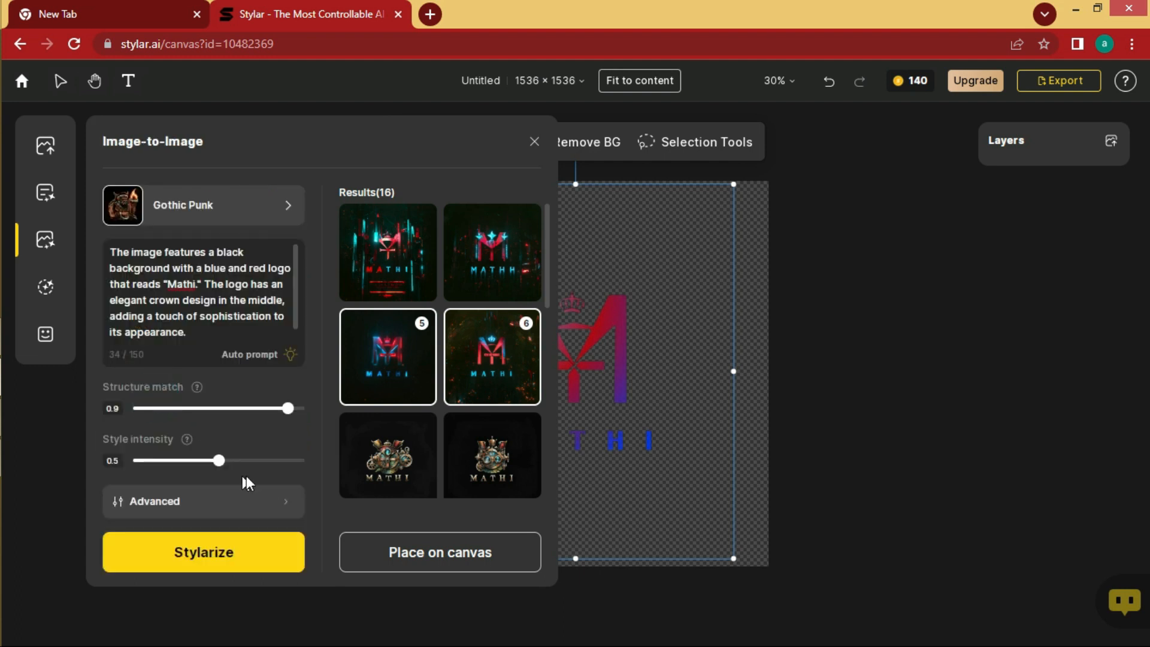
click(270, 460)
click(214, 553)
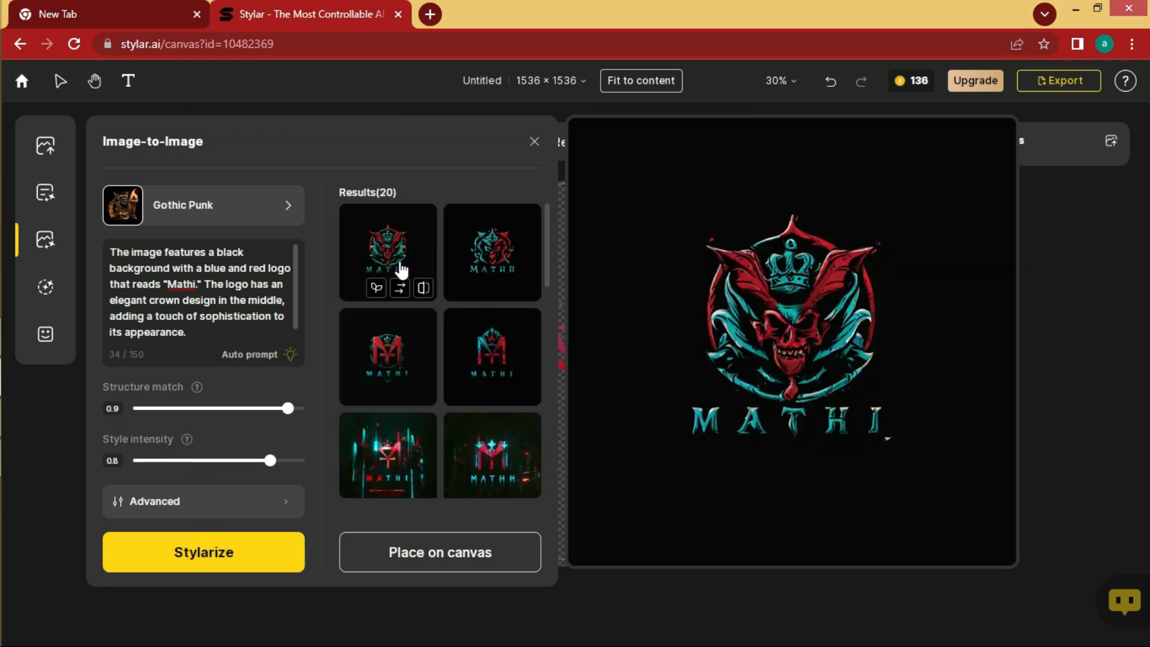
- Select the crowned winged-skull logo, the red M emblem and the crowned blue-and-red M, leaving the misspelled lion logo unselected
click(387, 251)
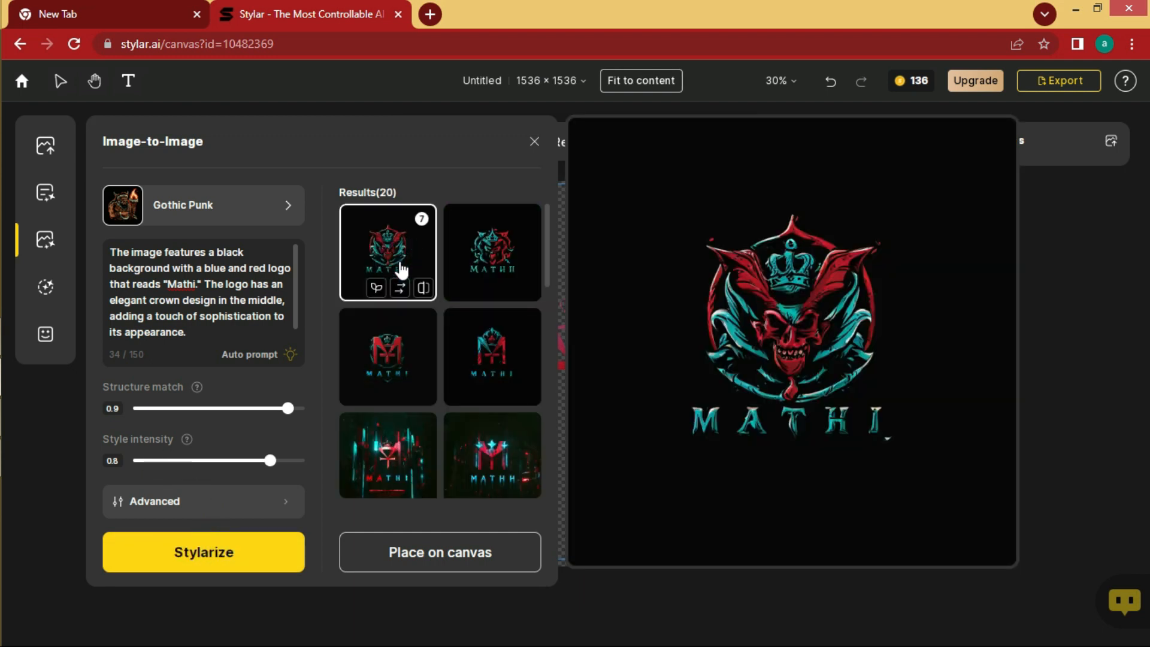
click(496, 264)
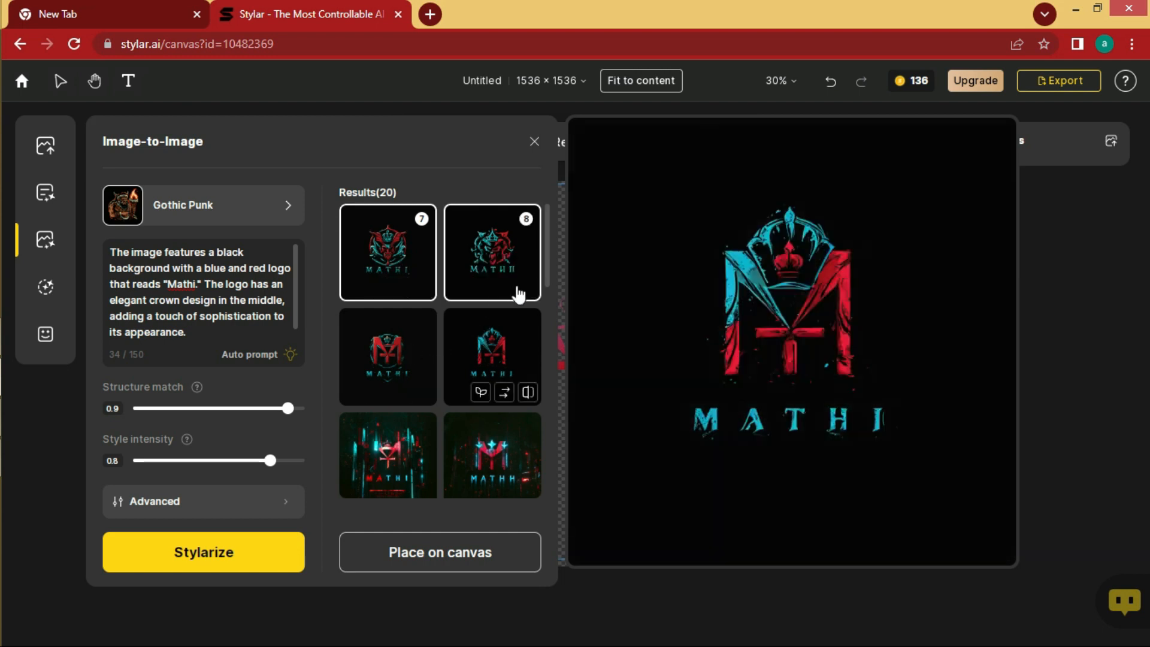
click(516, 252)
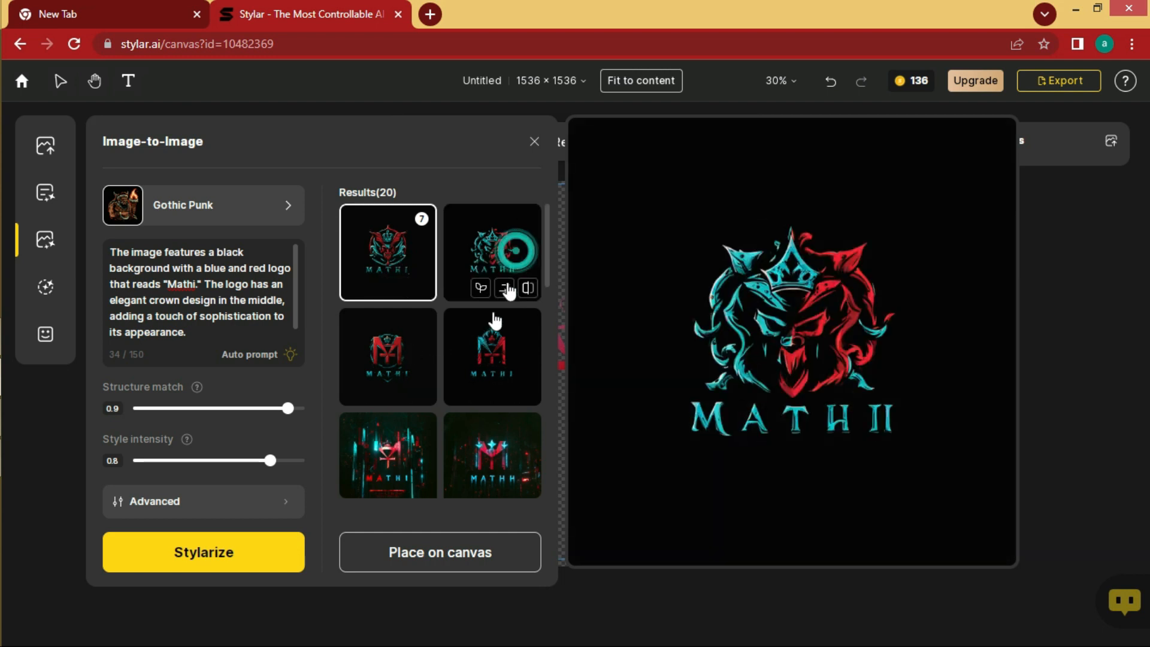
click(417, 362)
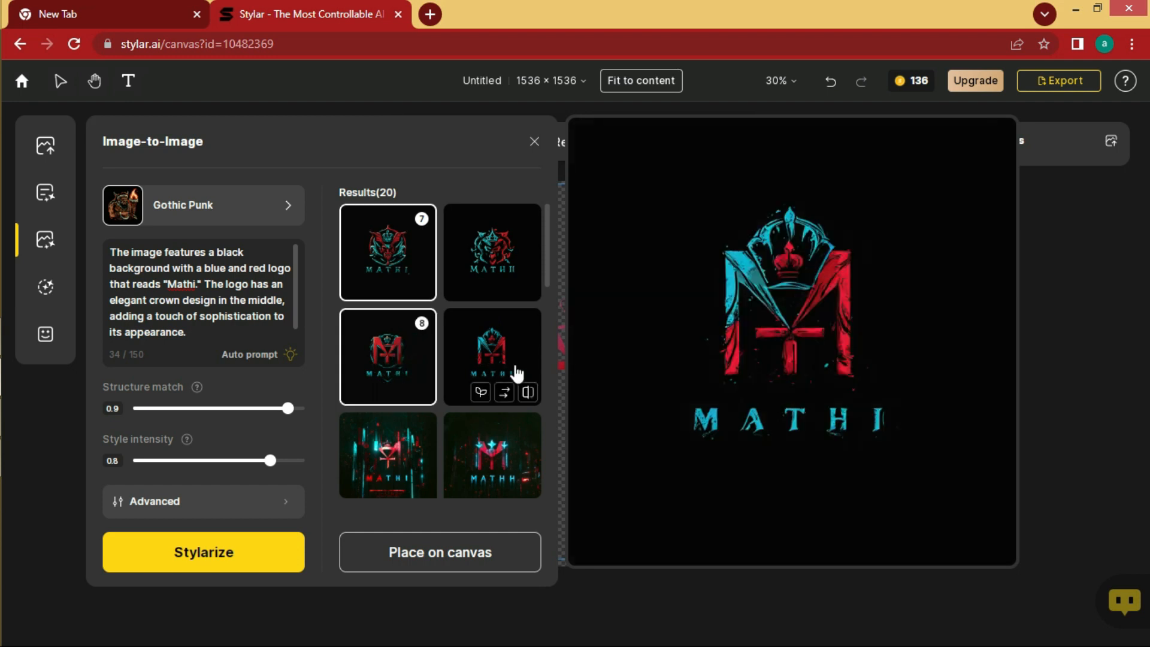
click(517, 364)
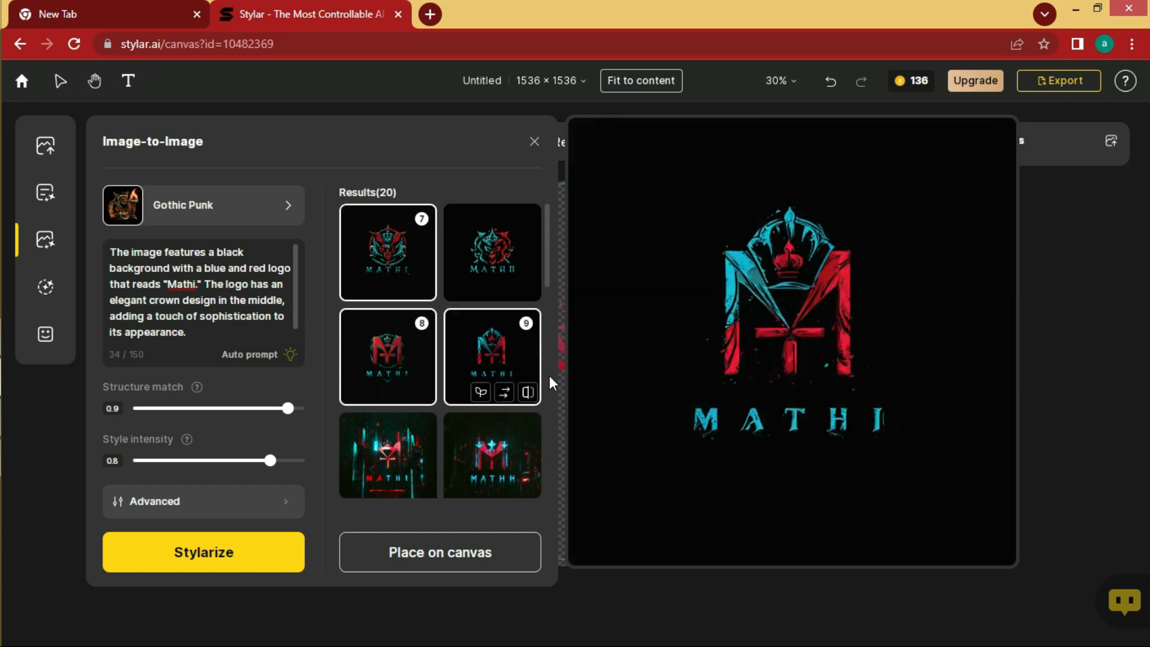
- Choose the Flamenco Dance style and generate logo variations with style intensity 0.9
click(286, 204)
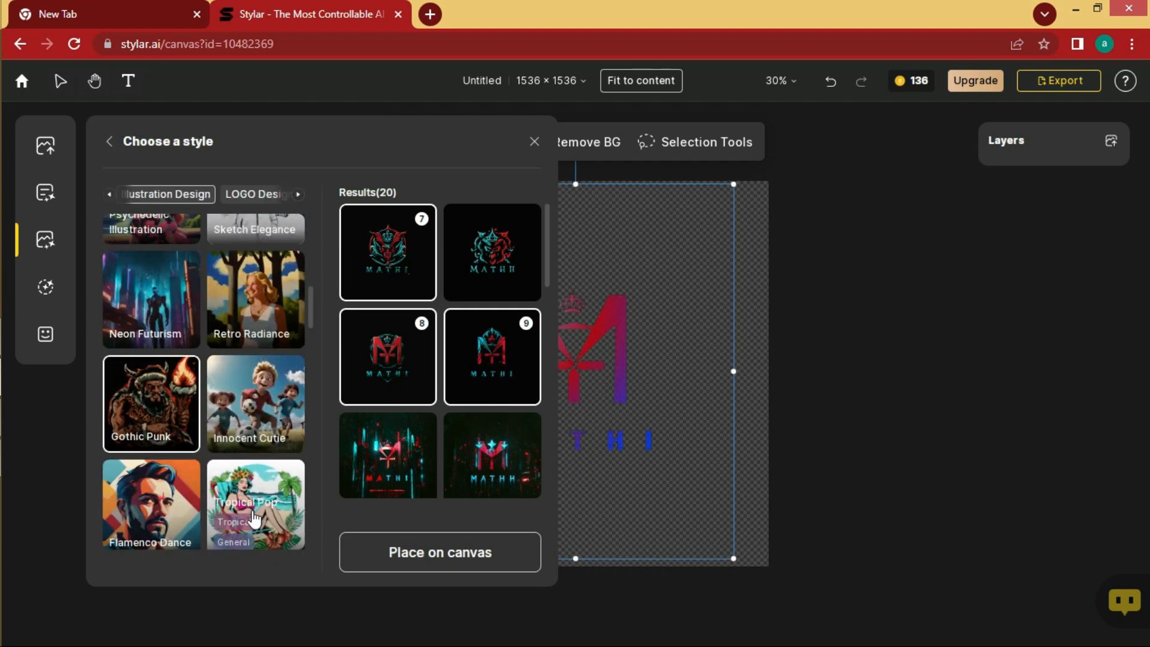
scroll(257, 514, down, 1)
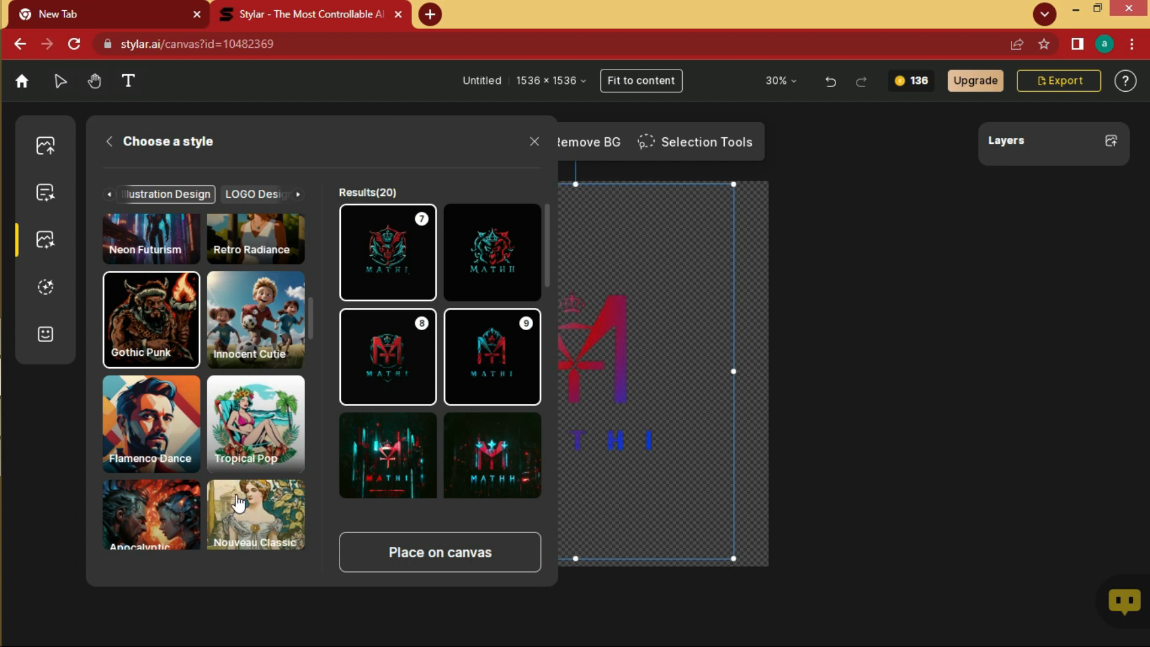
scroll(245, 477, down, 1)
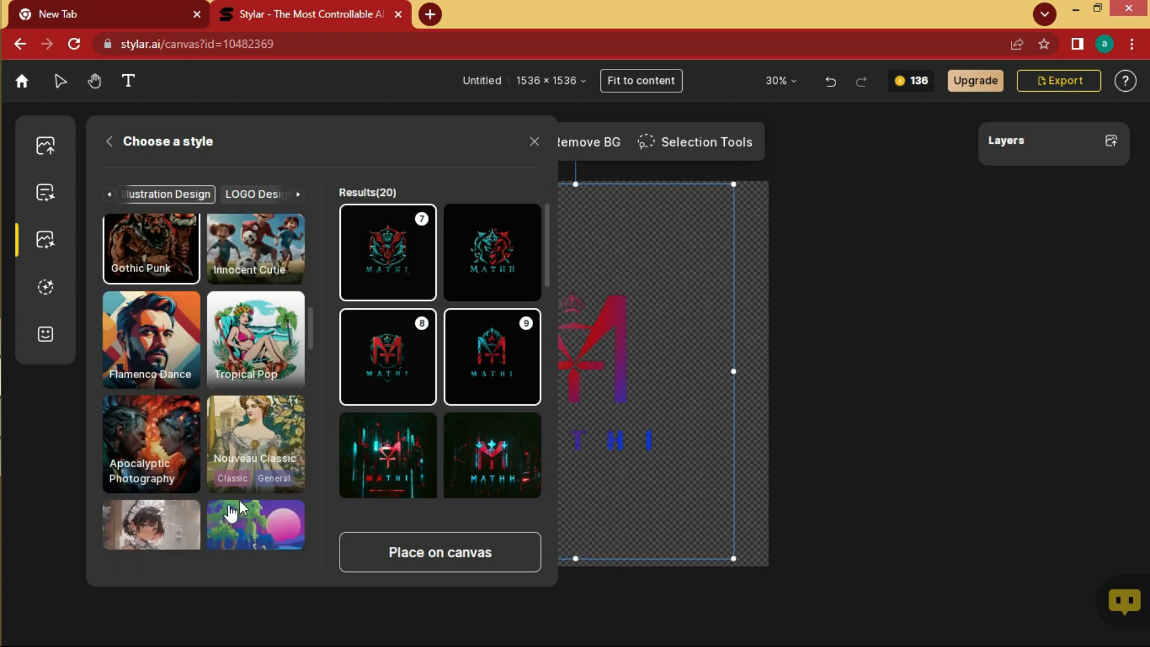
click(173, 311)
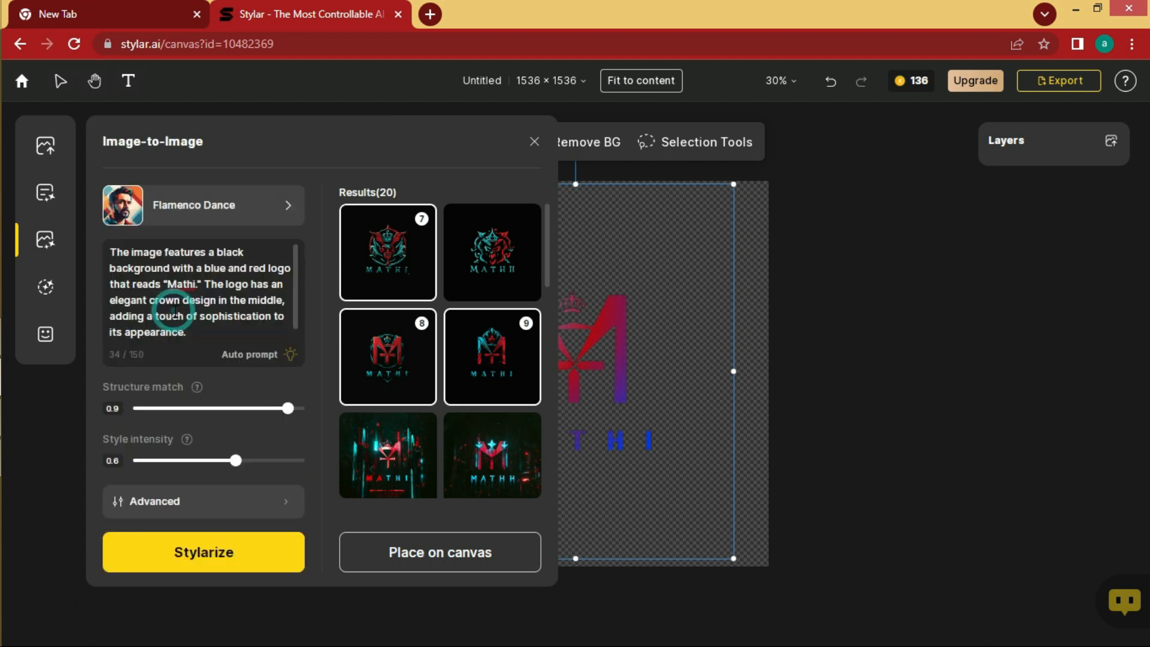
click(278, 461)
click(287, 461)
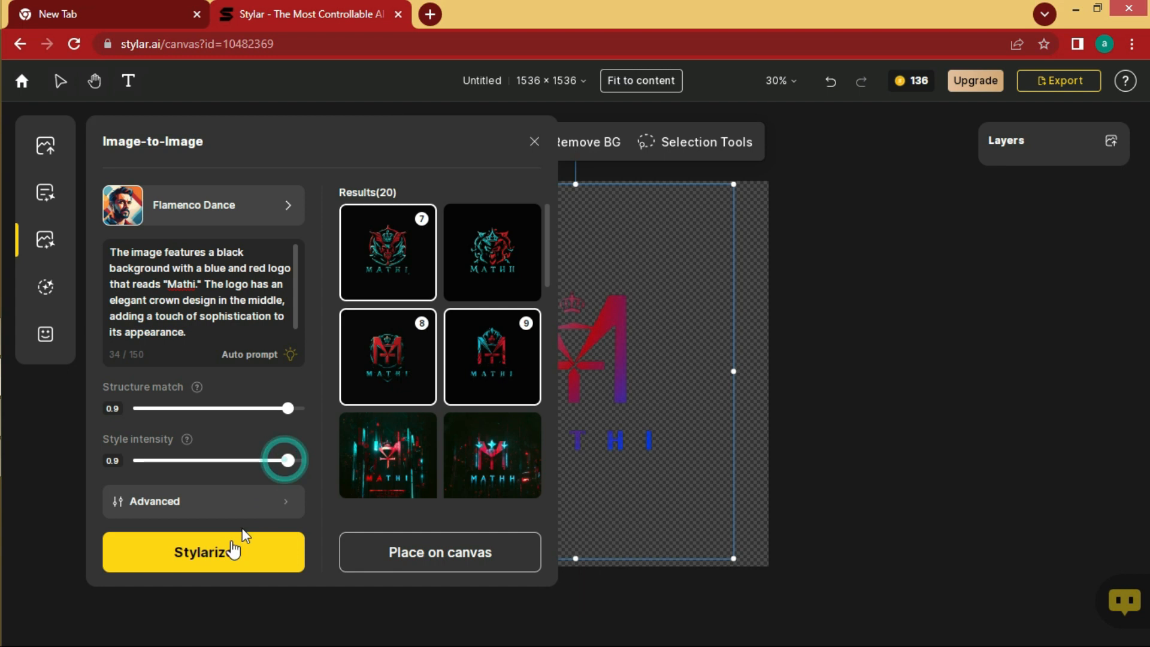
click(214, 548)
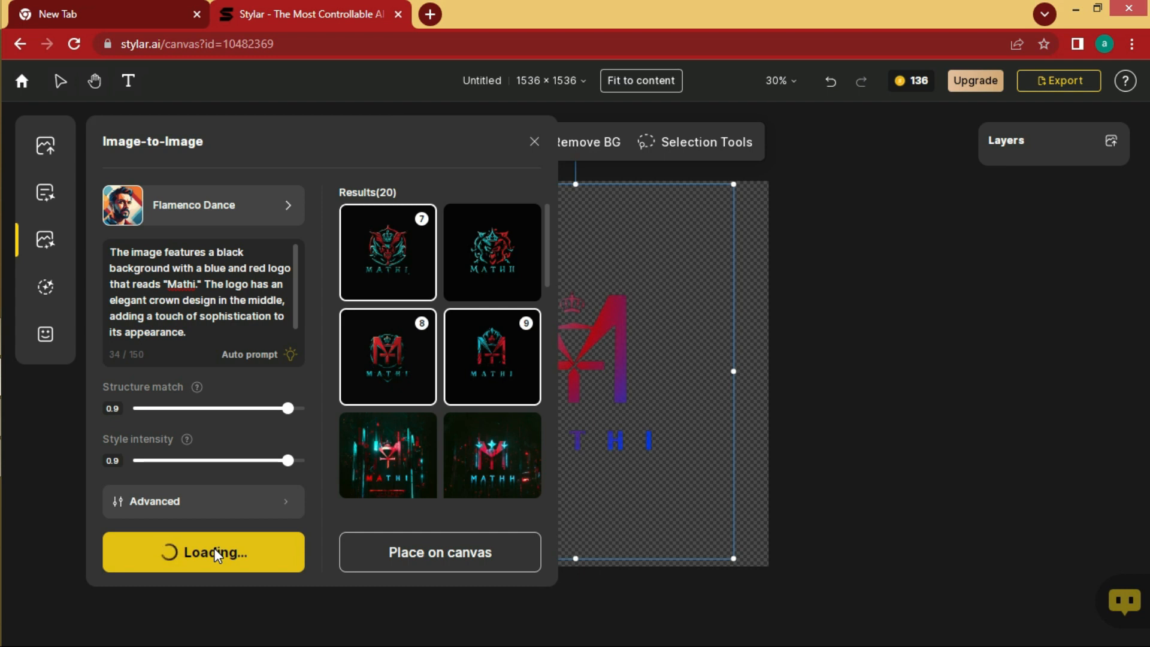
- Choose the ExpandIcon style from the LOGO Design category and generate variations with style intensity 0.8
scroll(264, 358, down, 1)
scroll(264, 358, down, 4)
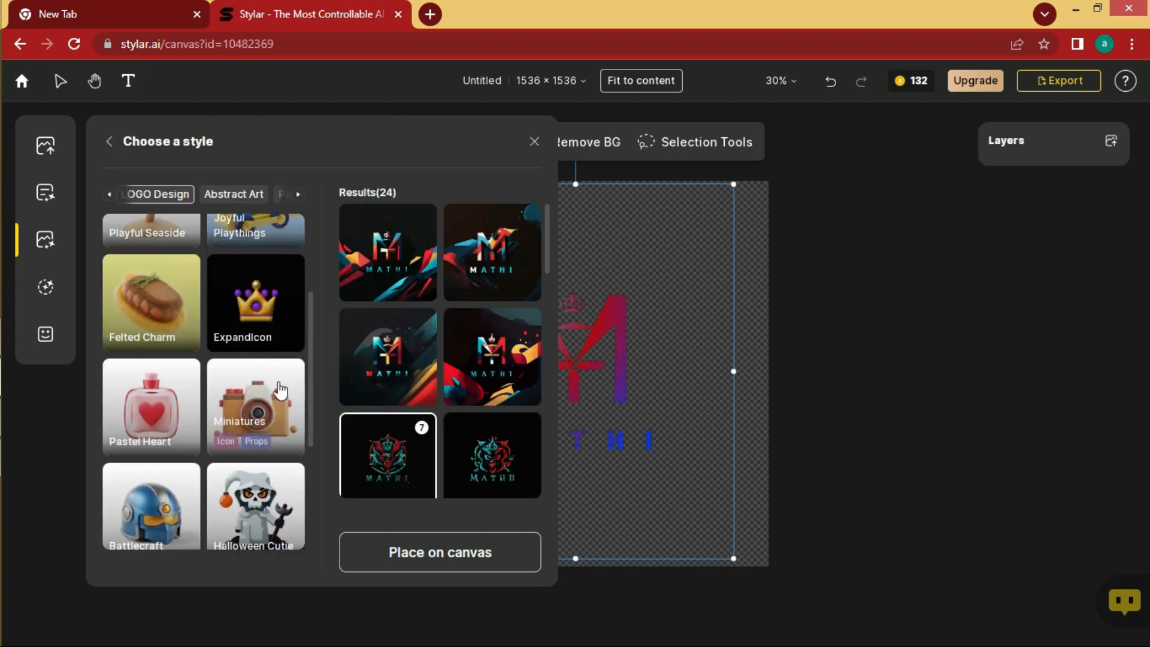
click(252, 312)
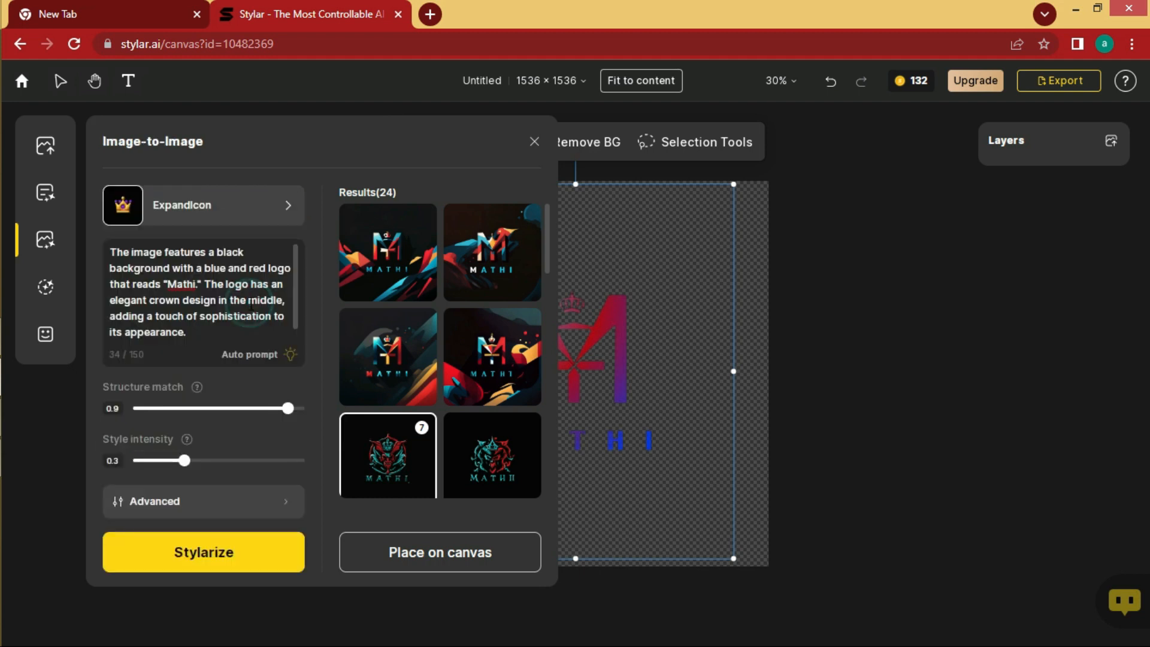
click(270, 461)
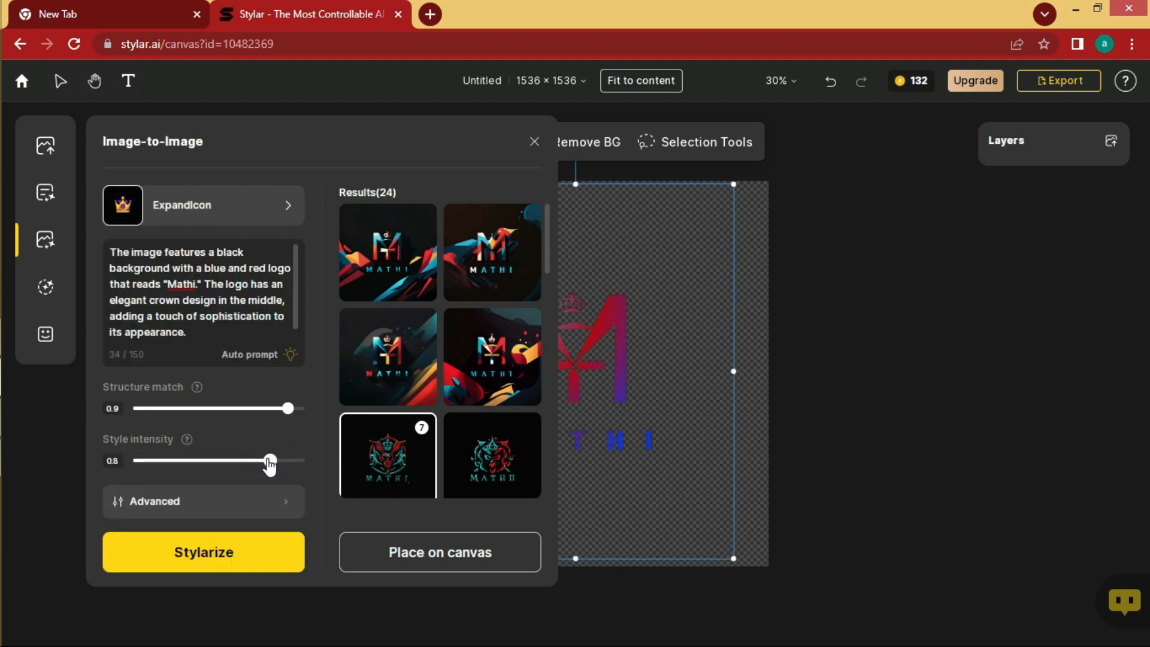
click(238, 552)
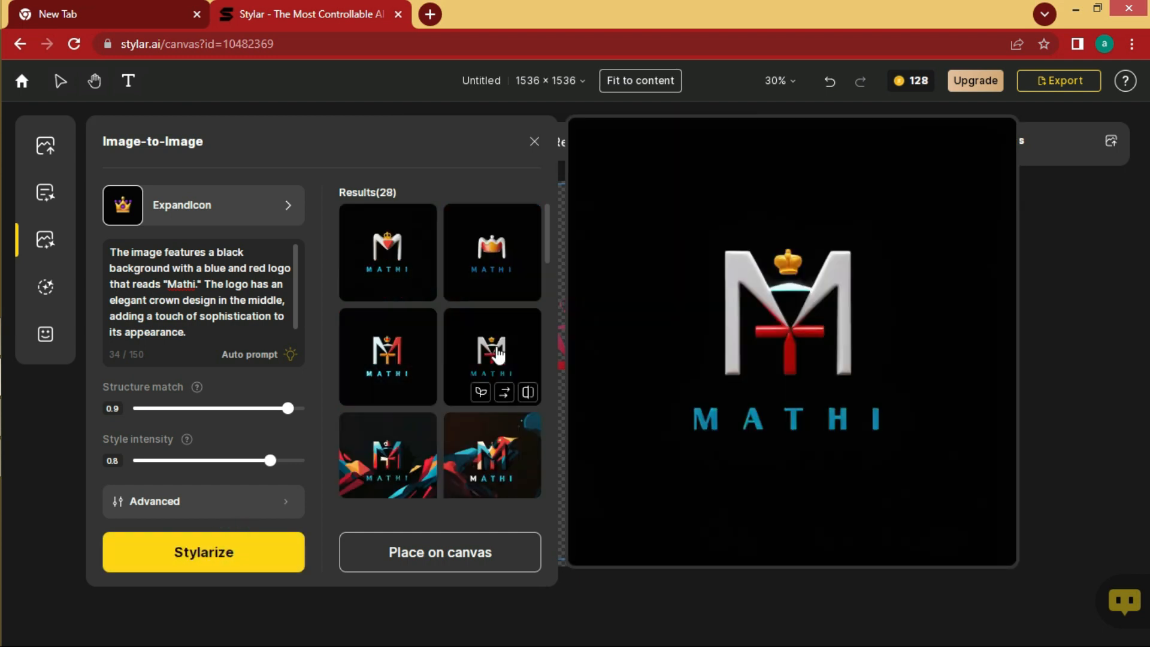
- Select the white M with the gold crown and red T, and the red-and-white M with the gold crown
click(496, 355)
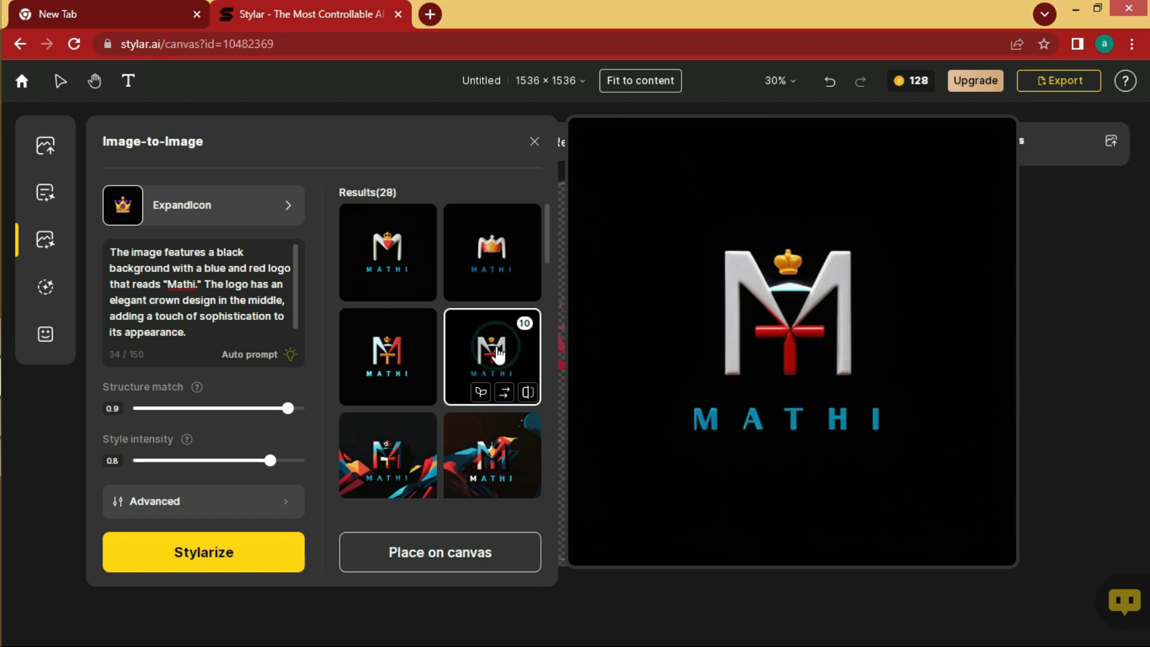
mouse_move(391, 356)
click(390, 355)
mouse_move(411, 256)
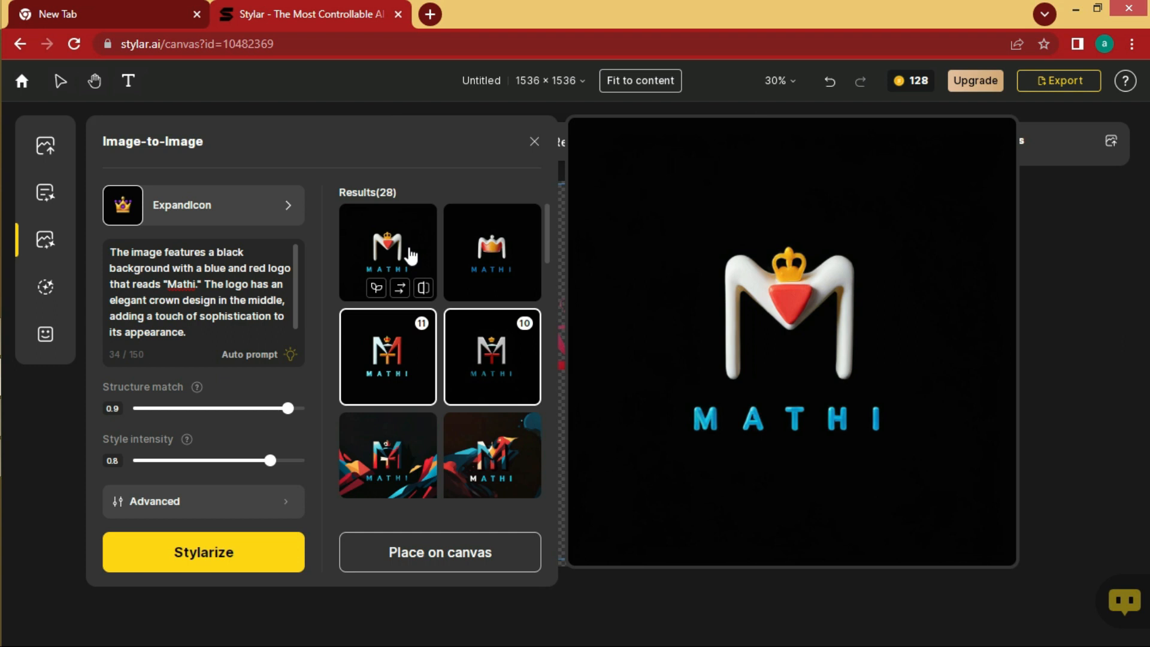
- Generate Miniatures variations with style intensity 0.8 and select the white M with the red-and-gold crown and red T
click(292, 205)
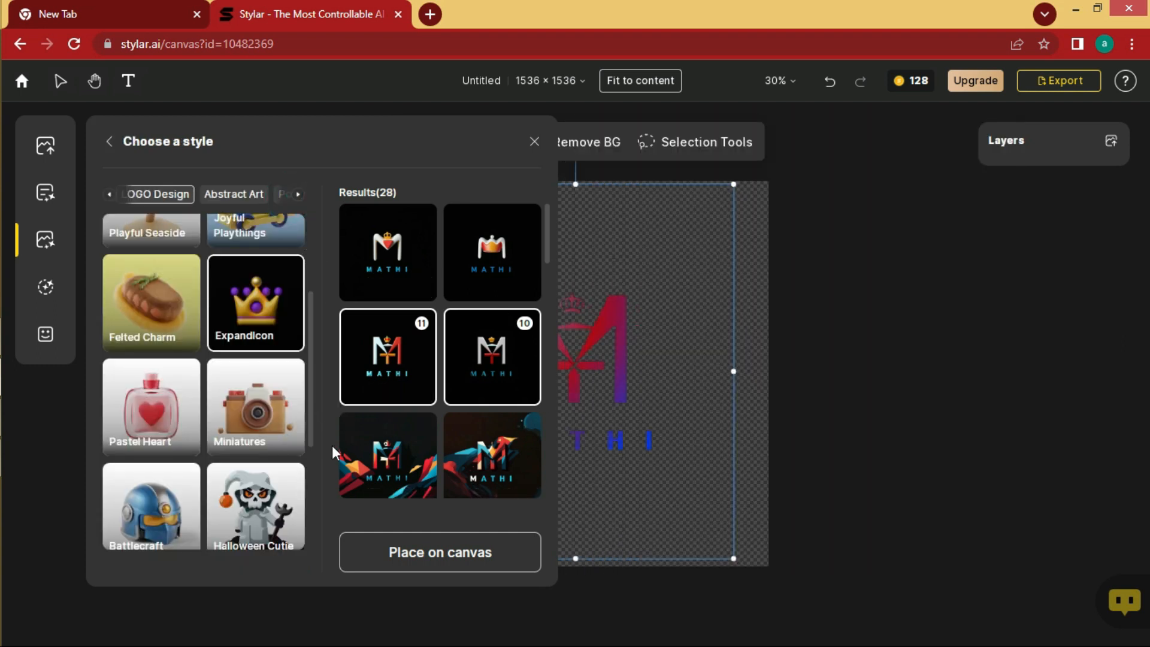
click(272, 411)
drag(265, 461, 270, 461)
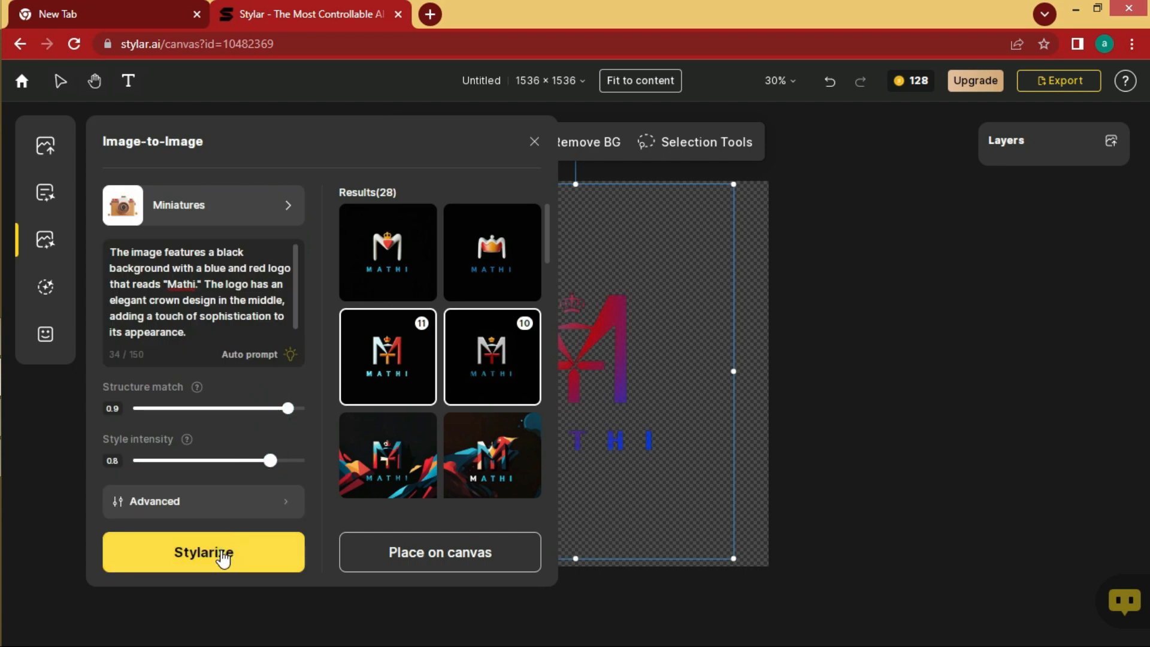
click(221, 550)
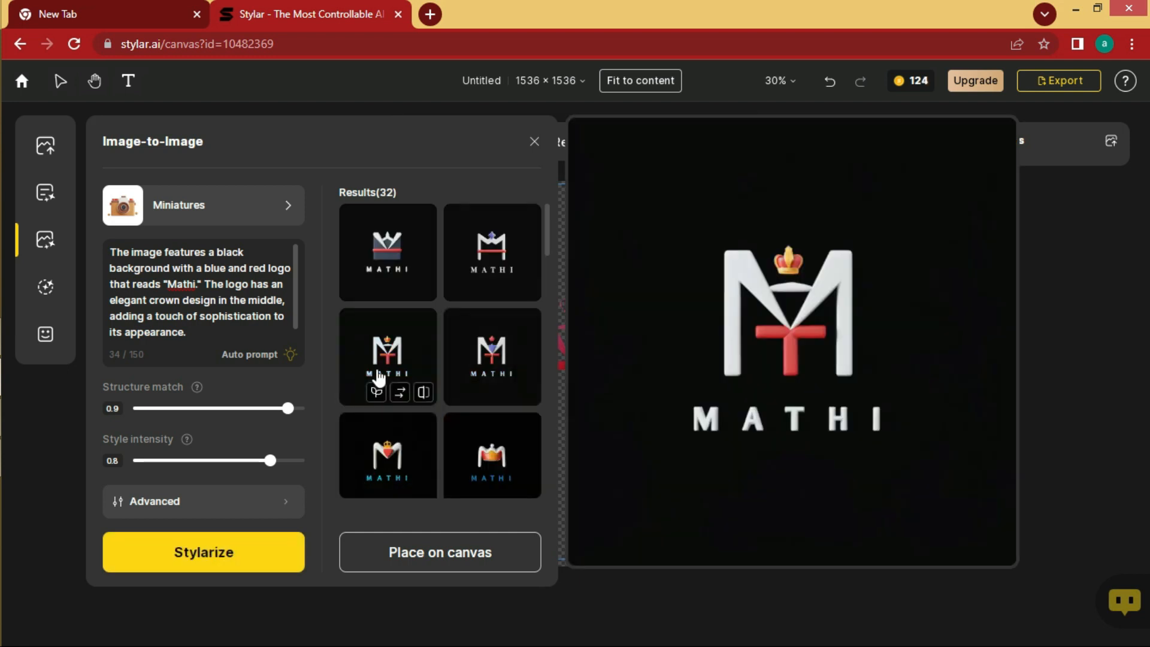
mouse_move(482, 370)
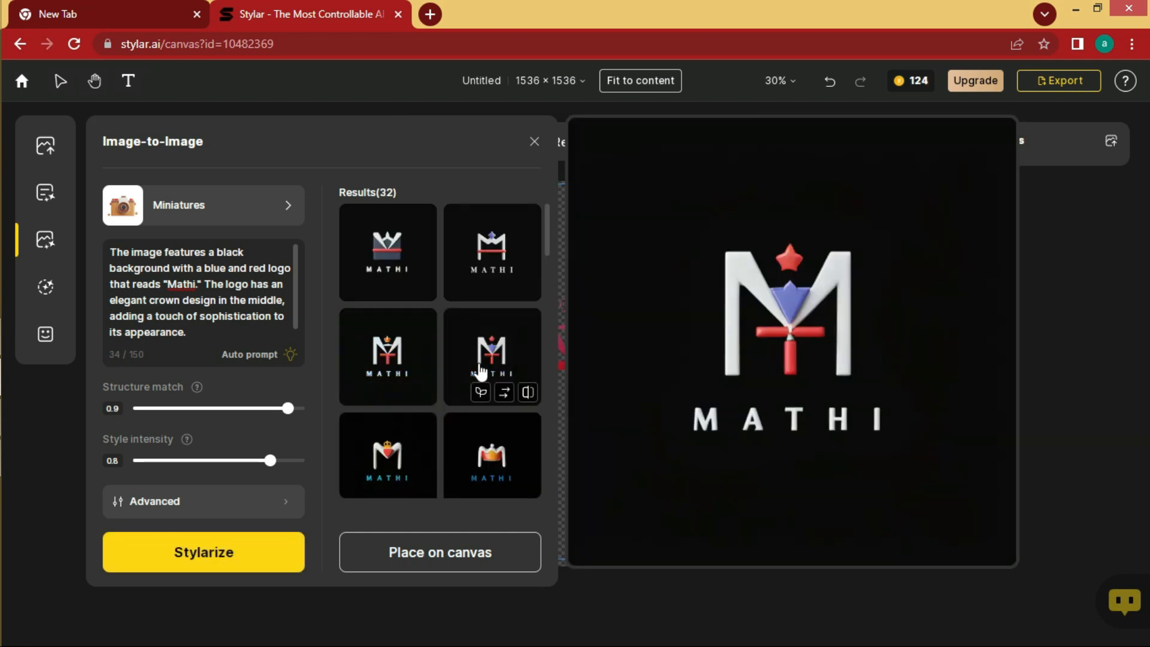
mouse_move(422, 375)
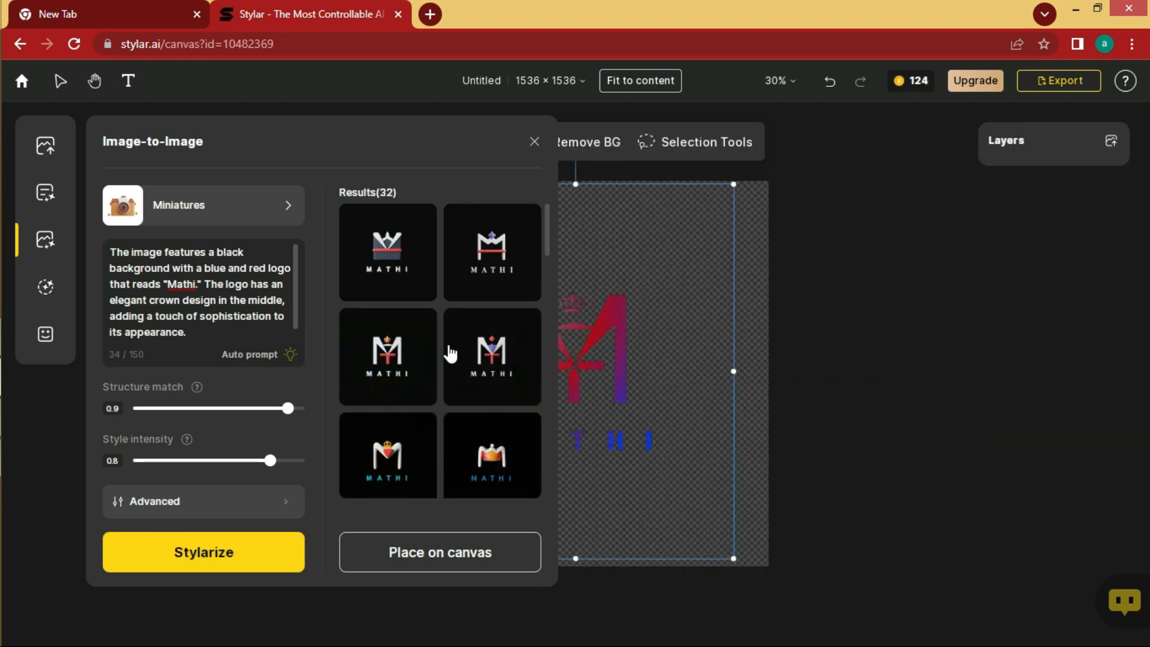
click(411, 356)
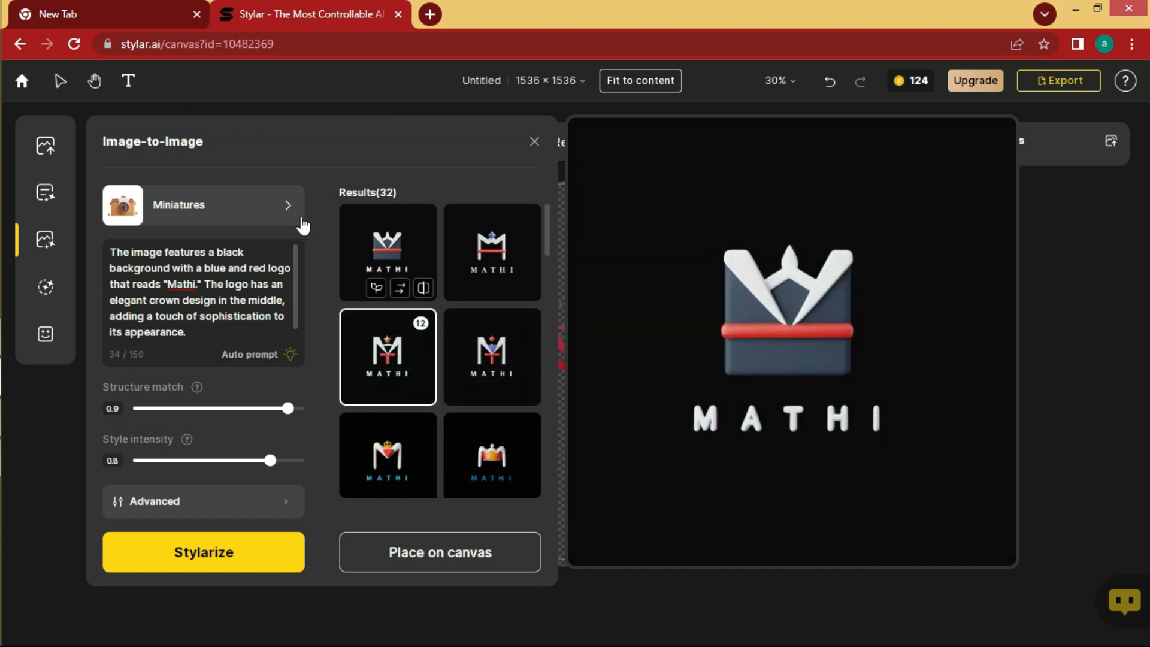
- Generate B&W Old School variations with style intensity 0.8 and select the solid white M with the small crown
click(293, 205)
scroll(300, 443, down, 3)
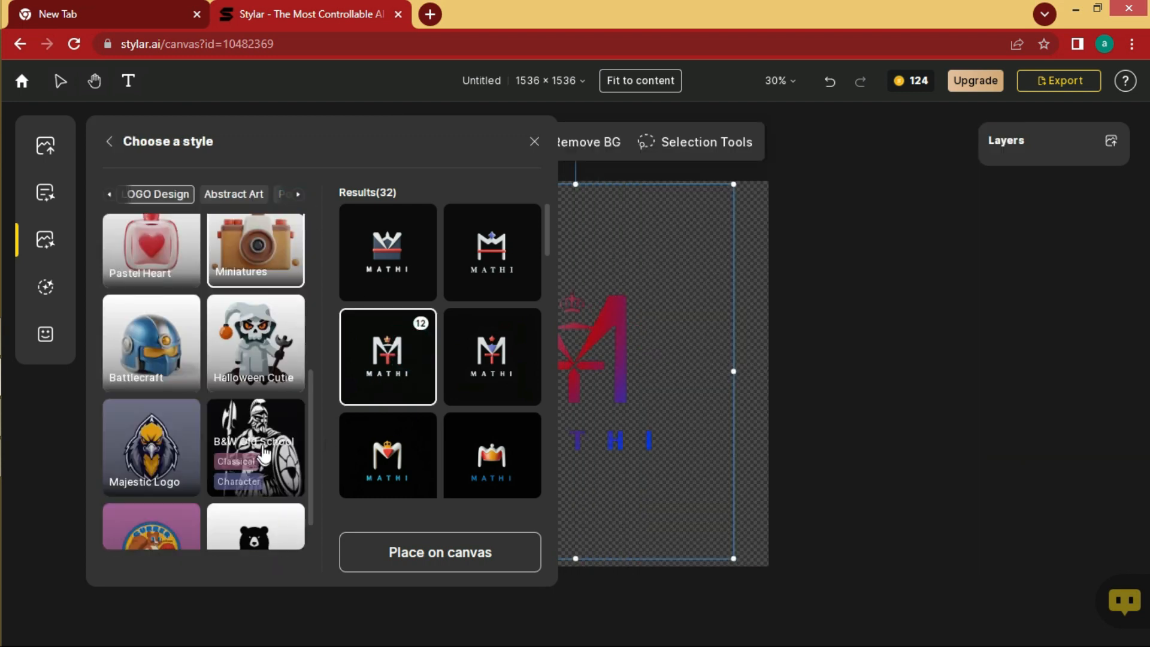
click(263, 444)
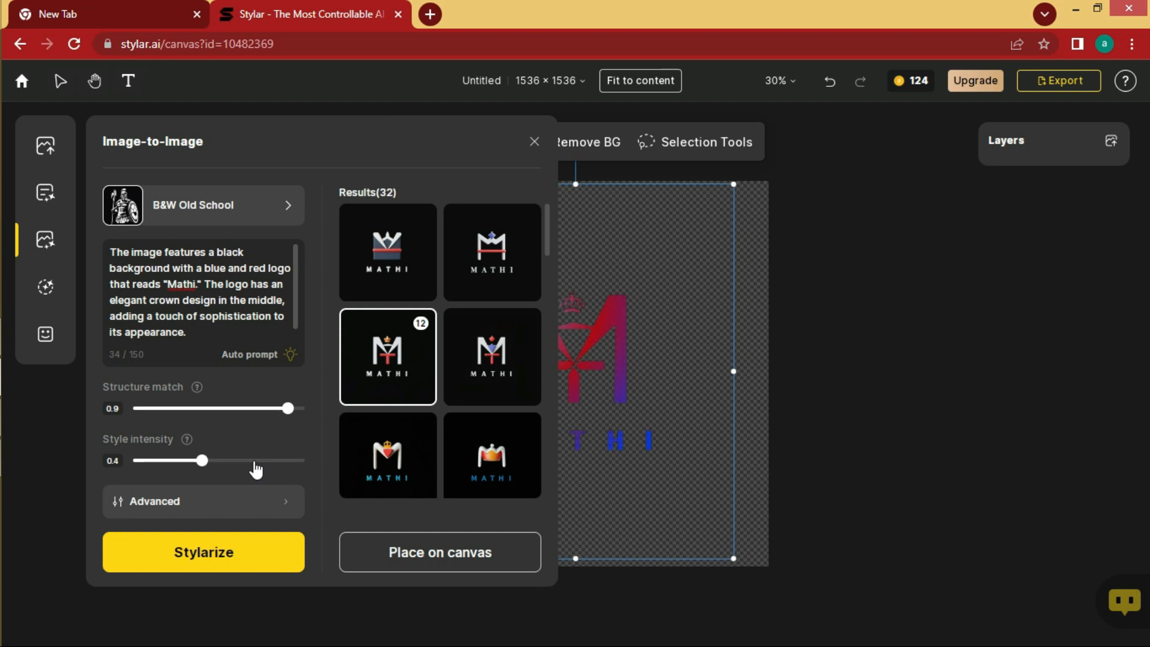
click(264, 464)
mouse_move(411, 259)
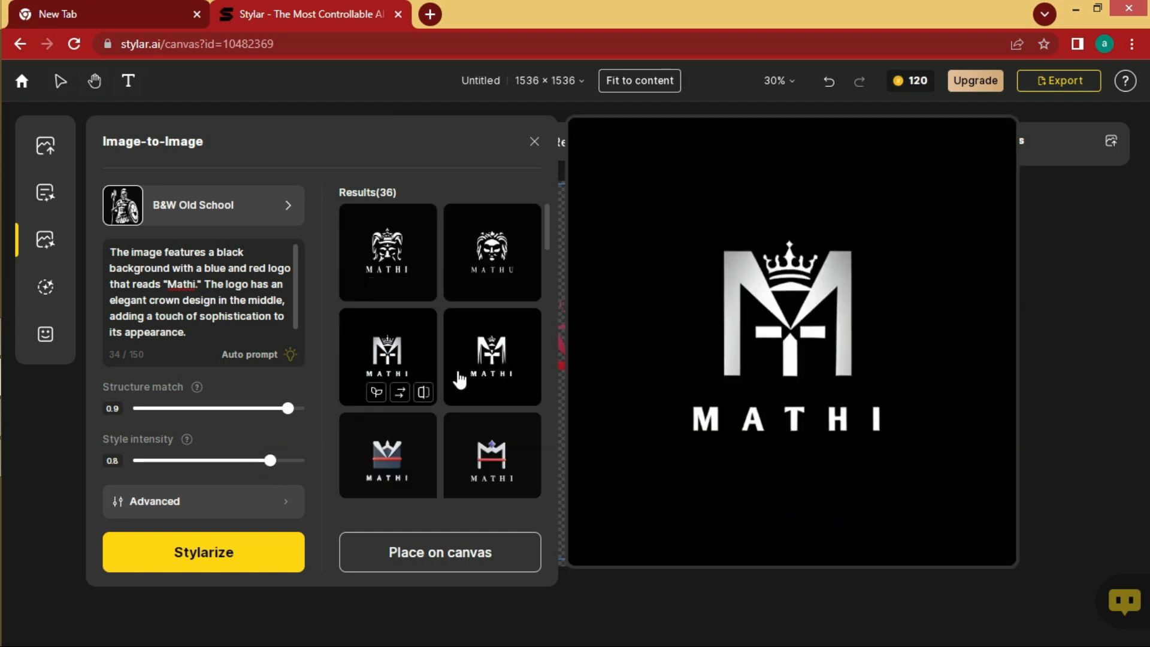
click(491, 368)
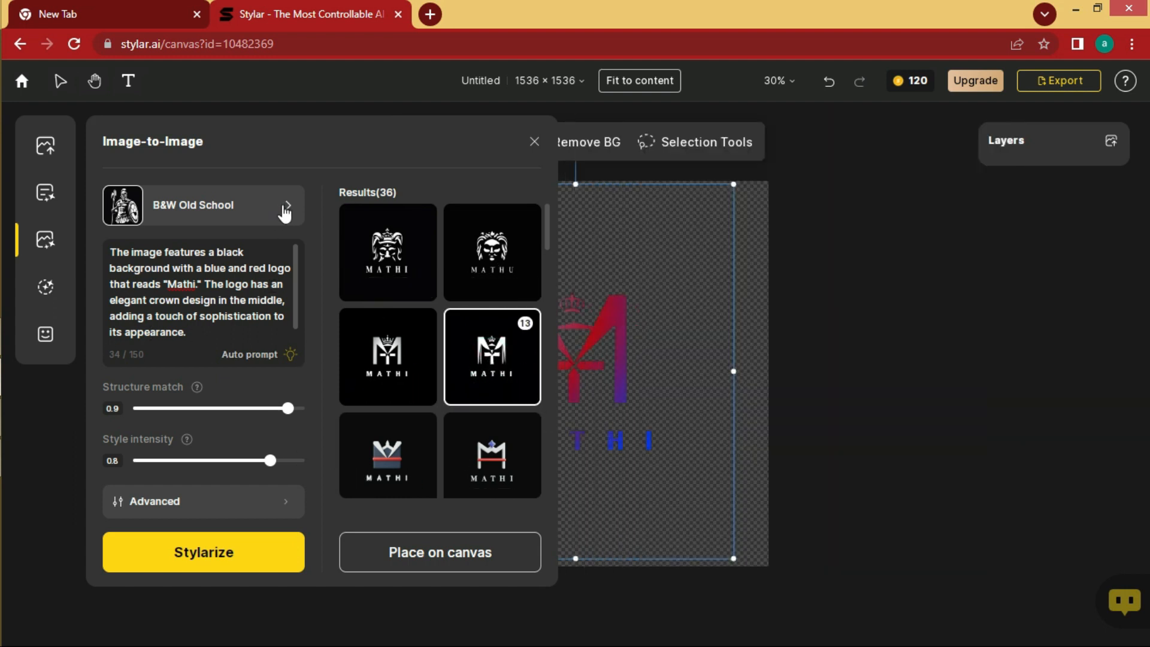
- Generate Majestic Logo variations with style intensity 0.9 and select the white-and-red masked M and the blue-and-red horned face
click(285, 207)
scroll(152, 399, down, 1)
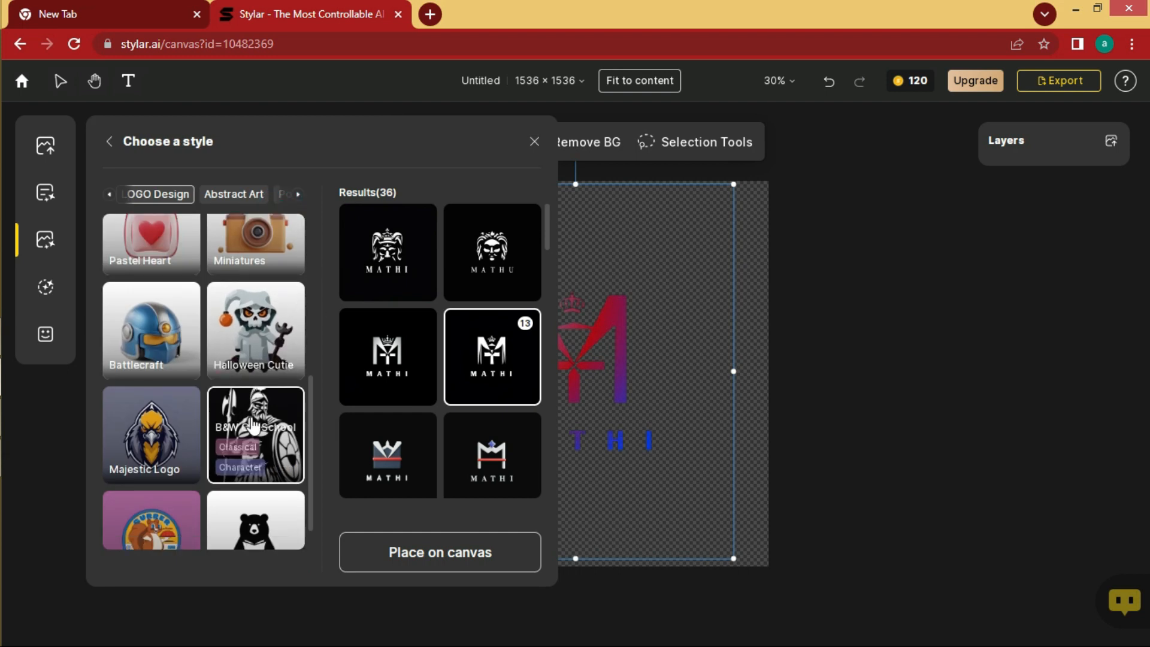
click(153, 398)
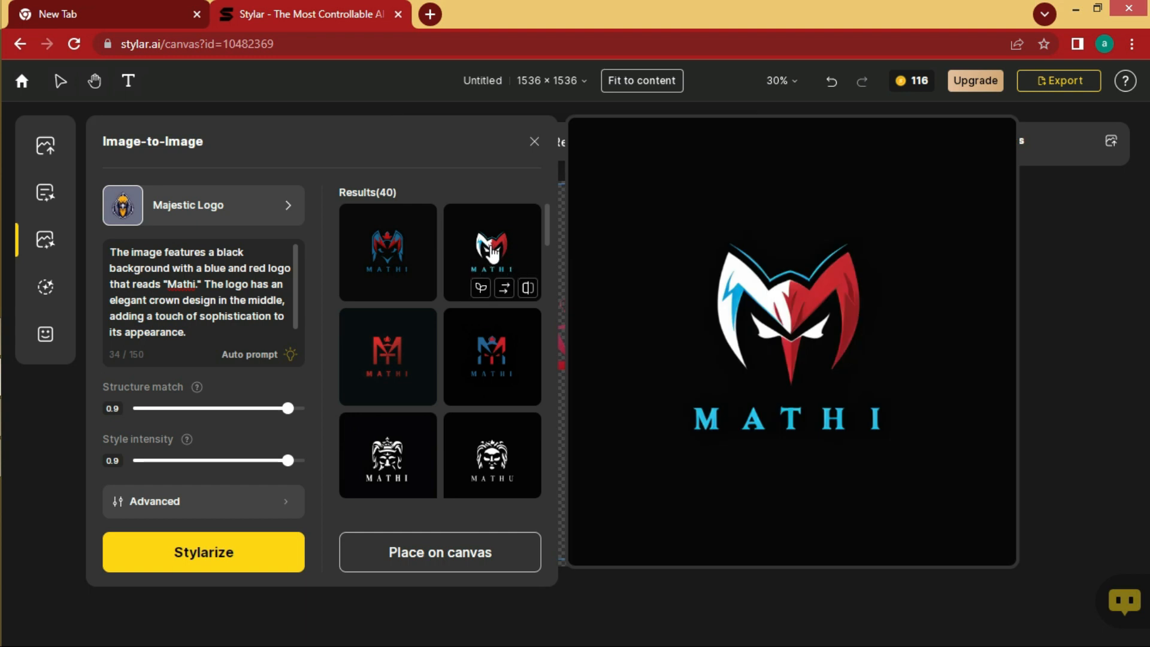
click(491, 251)
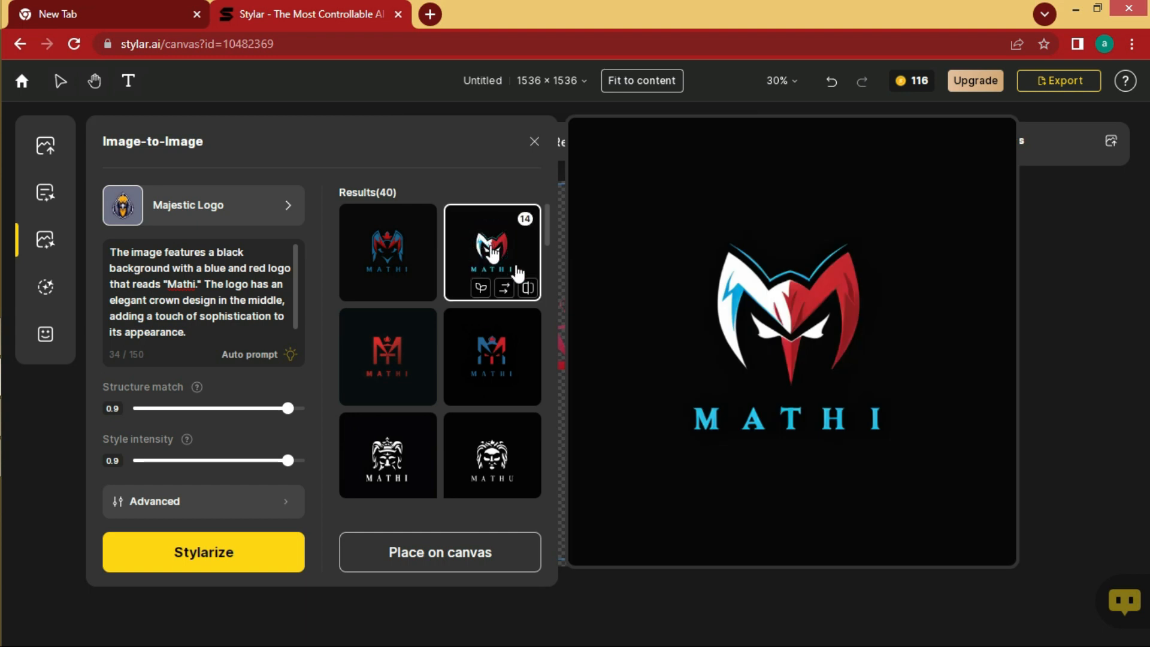
click(398, 249)
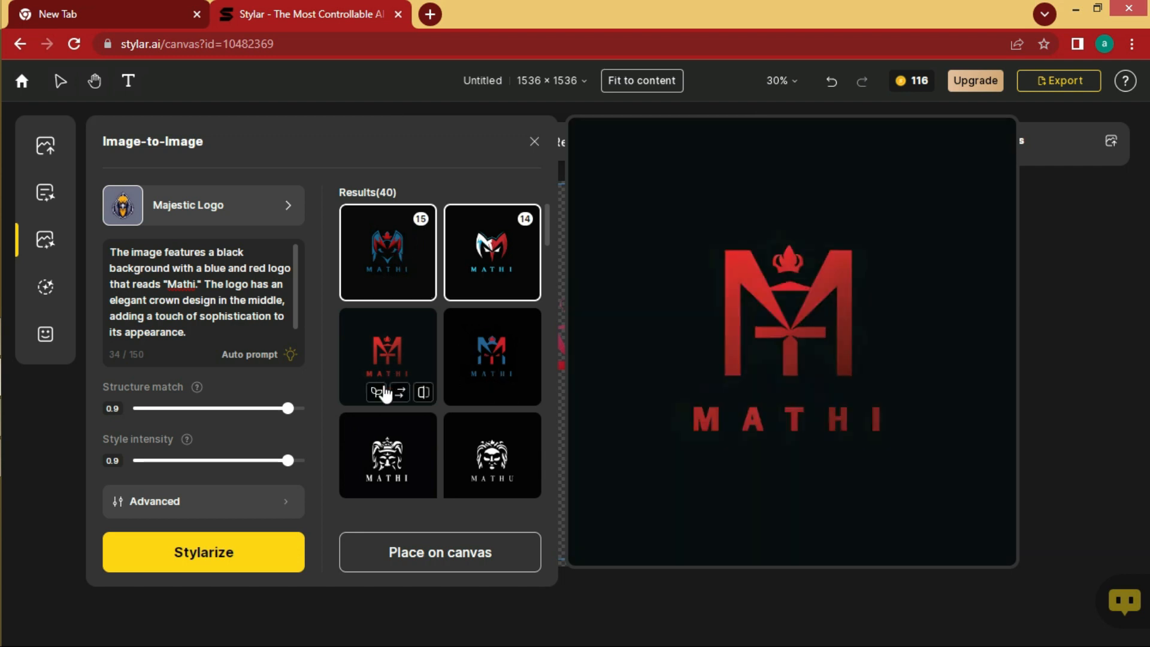
- Generate Surreal Iridescence variations from the Abstract Art styles with style intensity 0.9
click(286, 211)
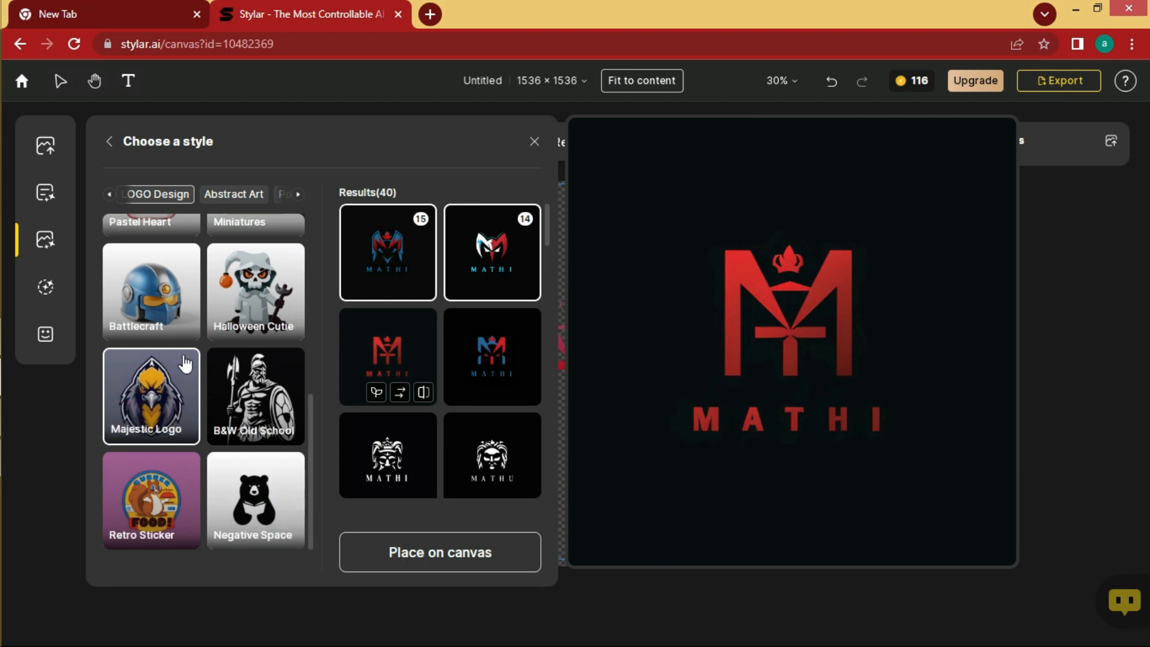
scroll(183, 384, up, 3)
scroll(186, 363, up, 2)
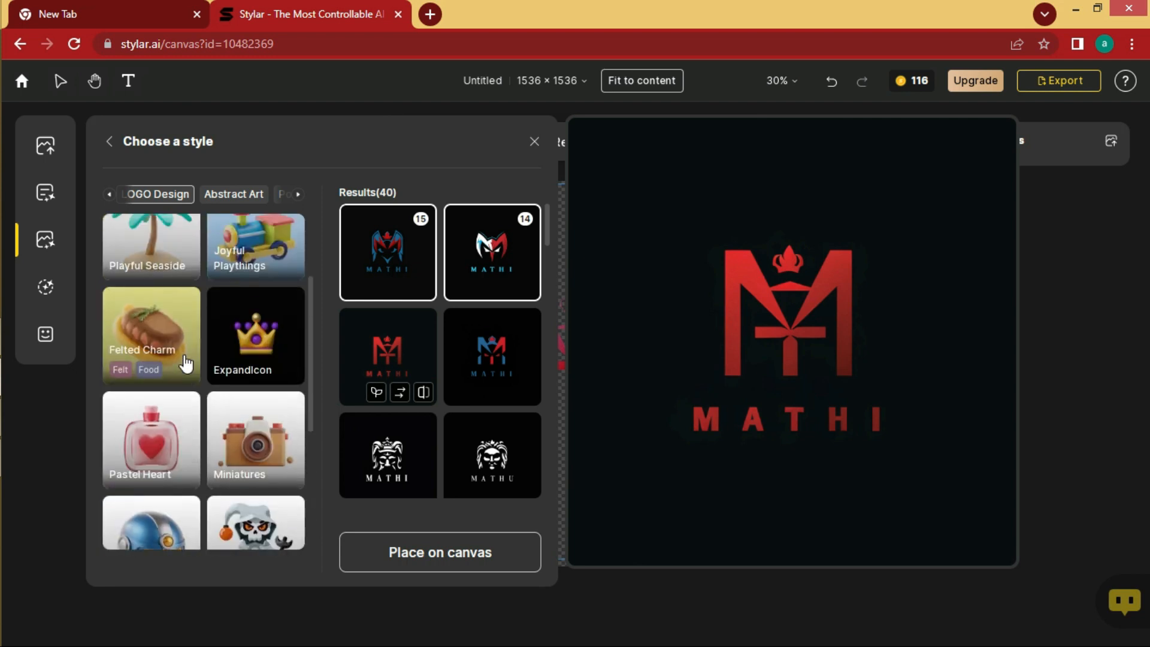
scroll(258, 384, up, 2)
scroll(258, 382, down, 6)
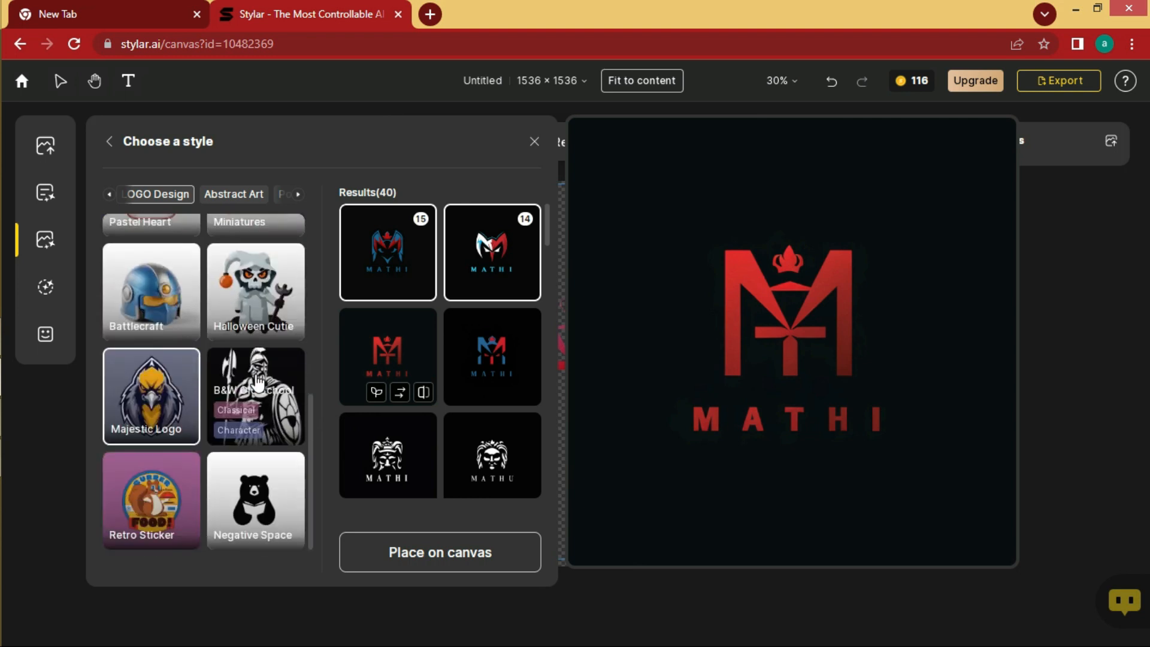
click(252, 194)
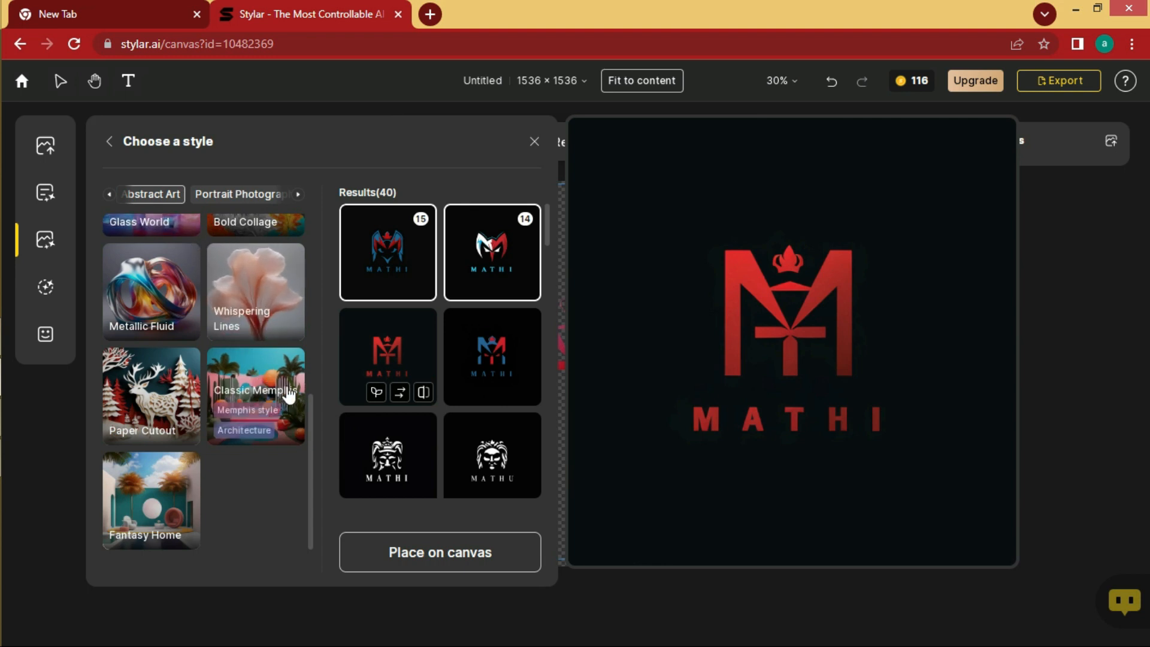
scroll(282, 393, up, 3)
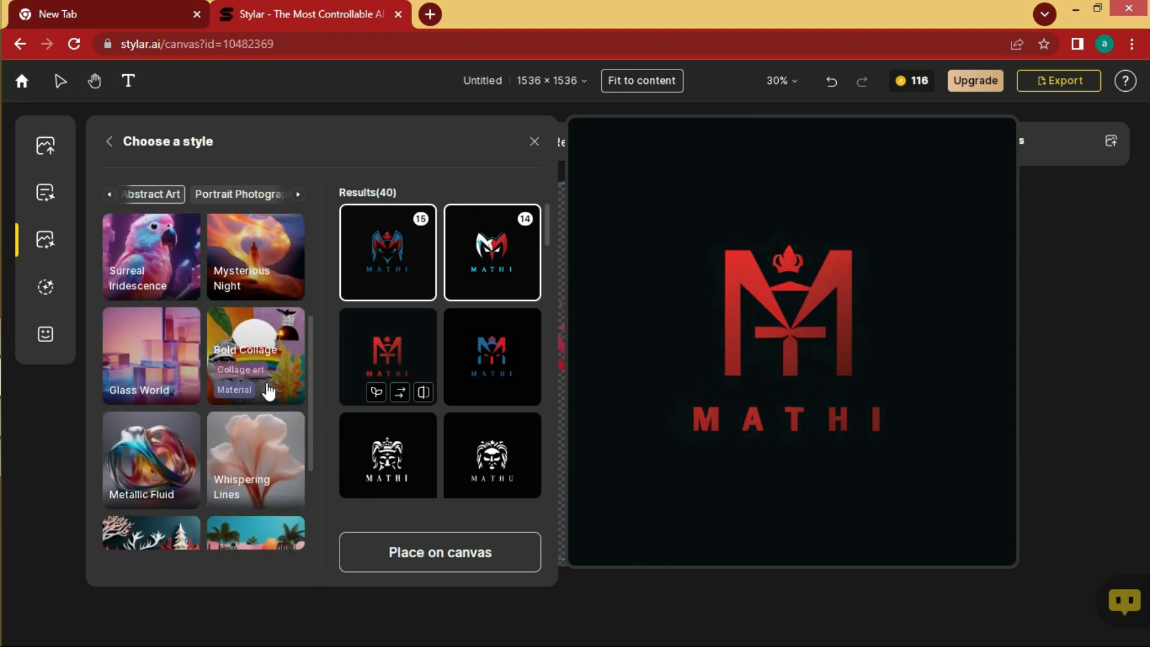
click(175, 292)
click(232, 550)
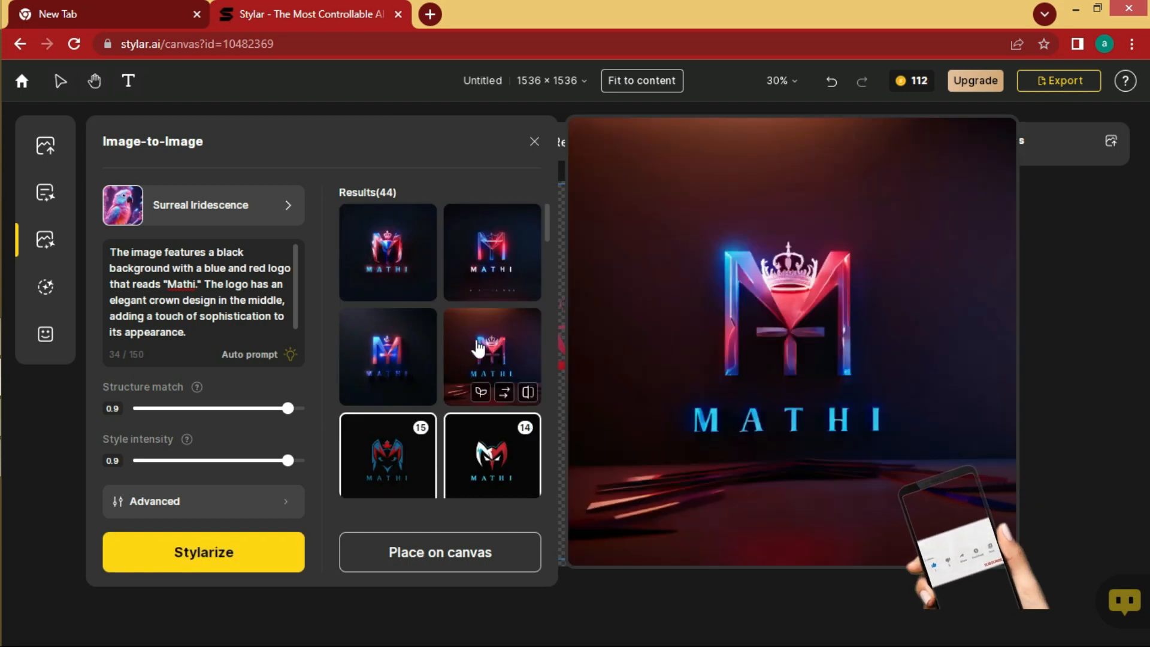
- Select all four Surreal Iridescence versions of the logo for placing on the canvas
click(466, 362)
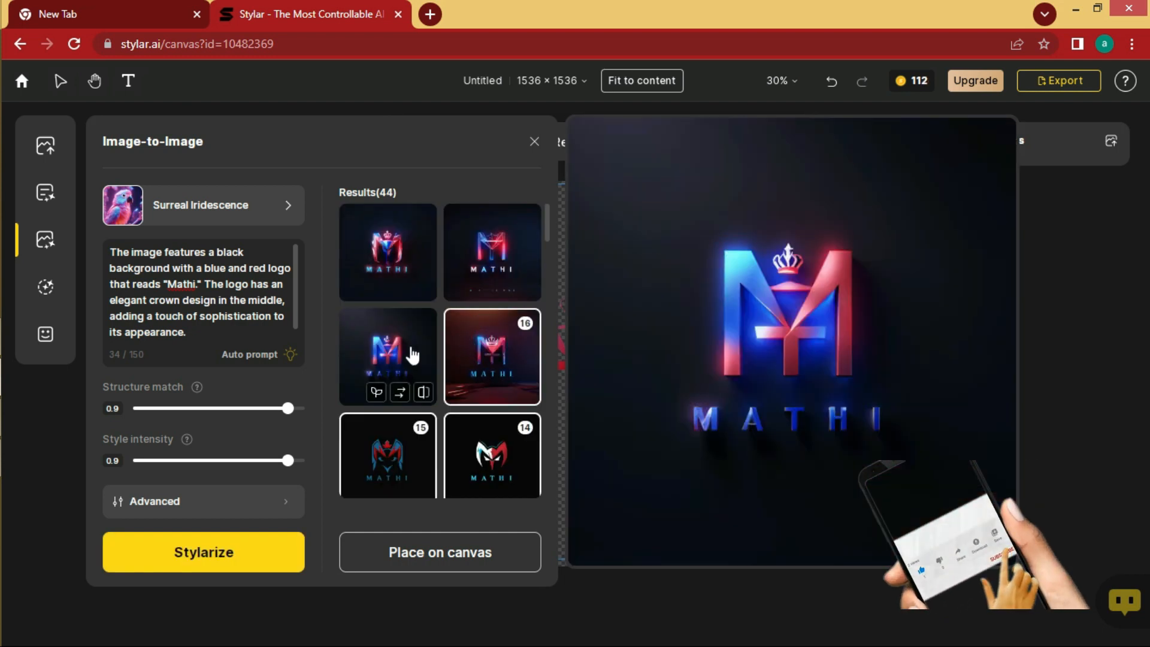
click(413, 354)
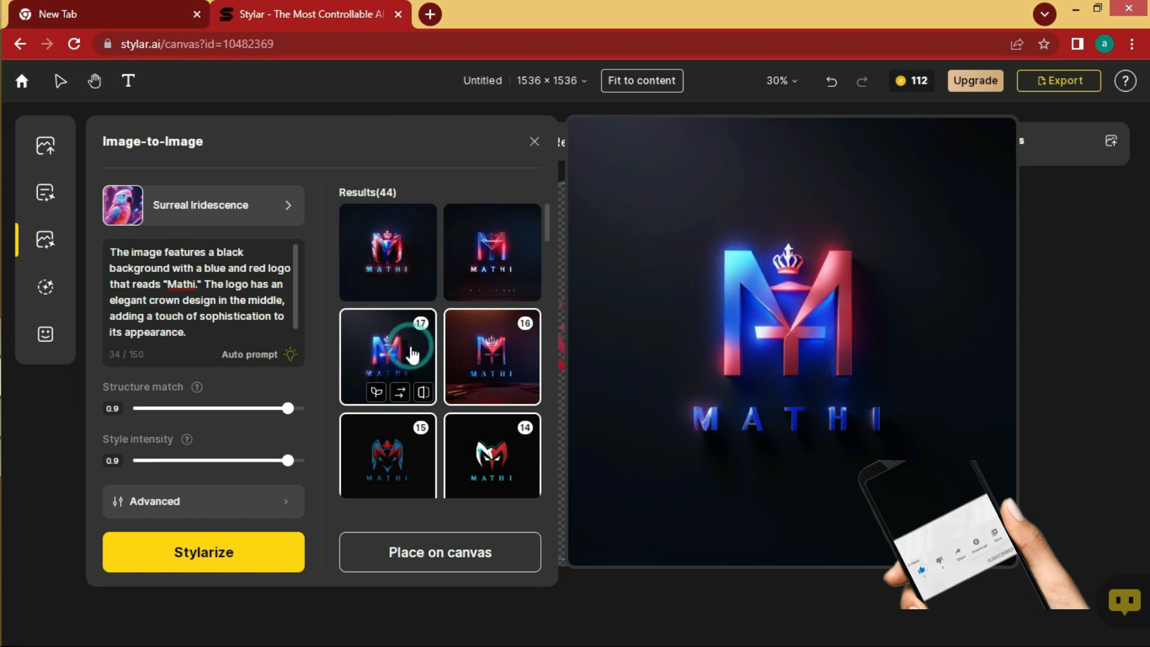
click(398, 264)
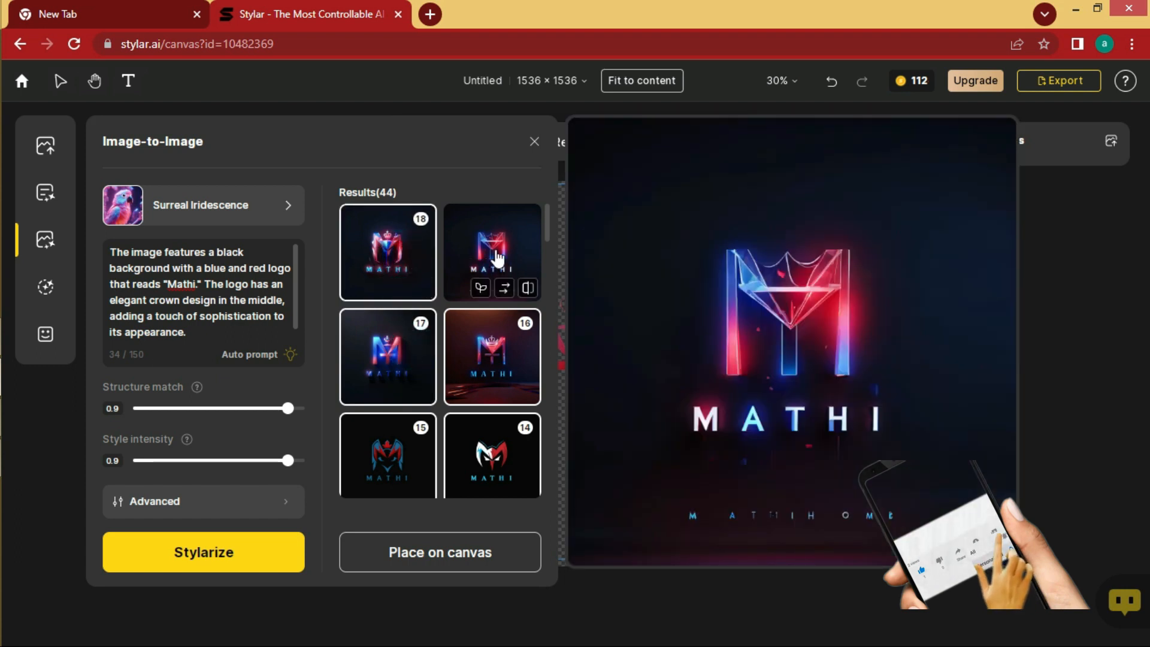
click(498, 276)
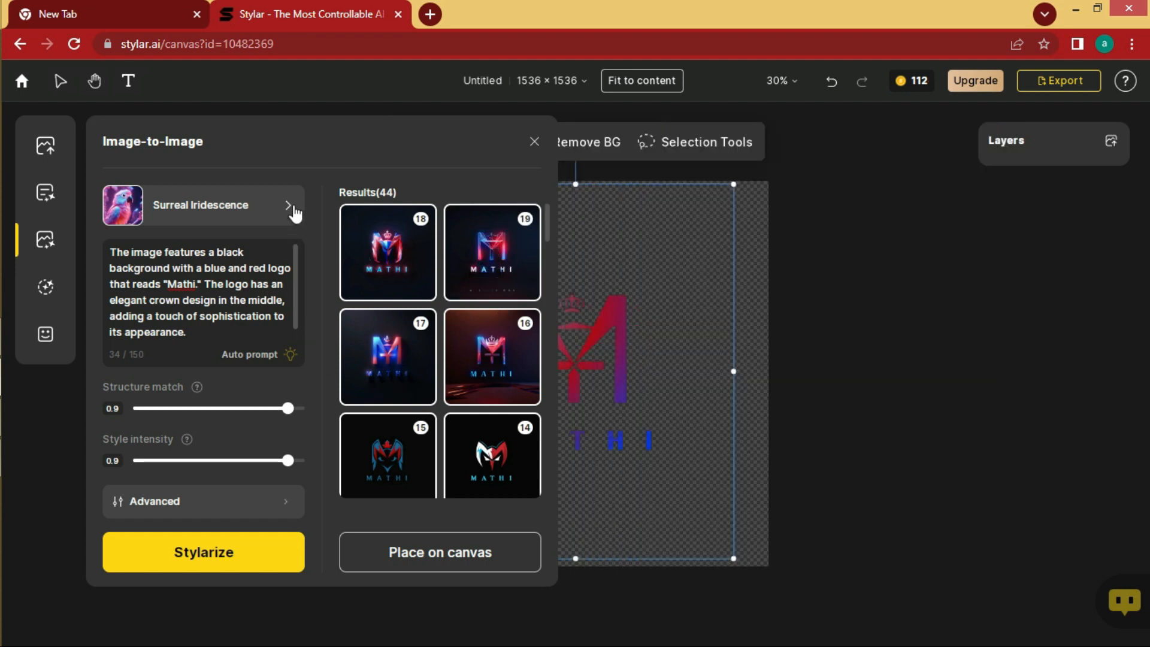
- Generate Glass World variations with style intensity 0.9 and select the blue-and-orange glass M with the small glowing crown
click(294, 210)
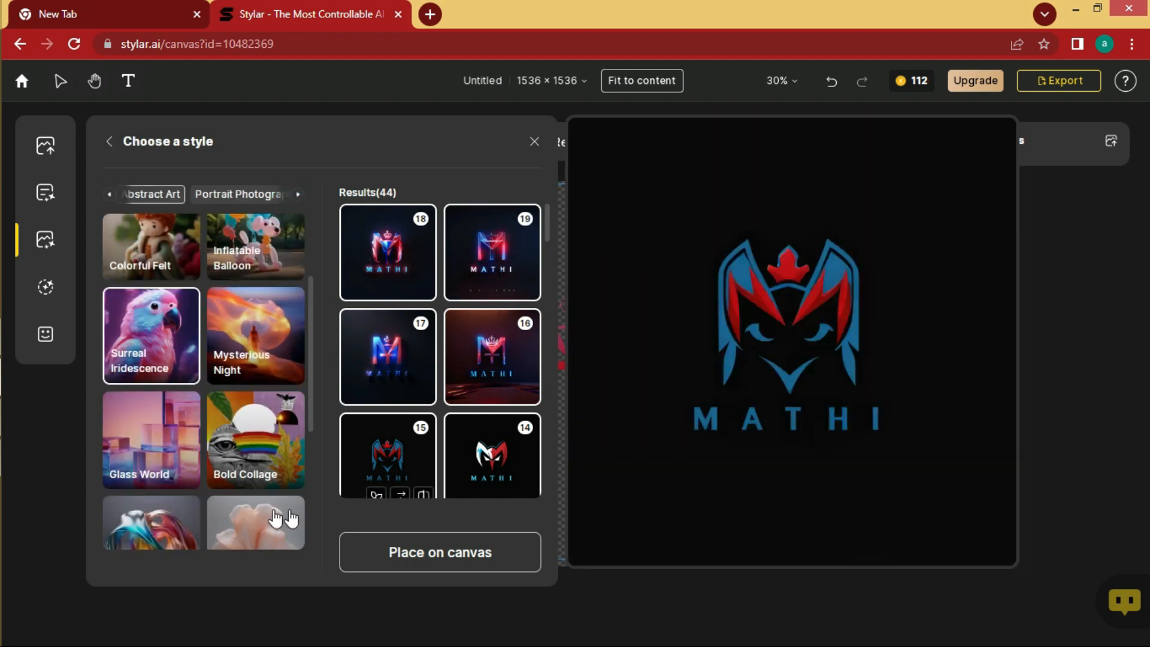
click(154, 420)
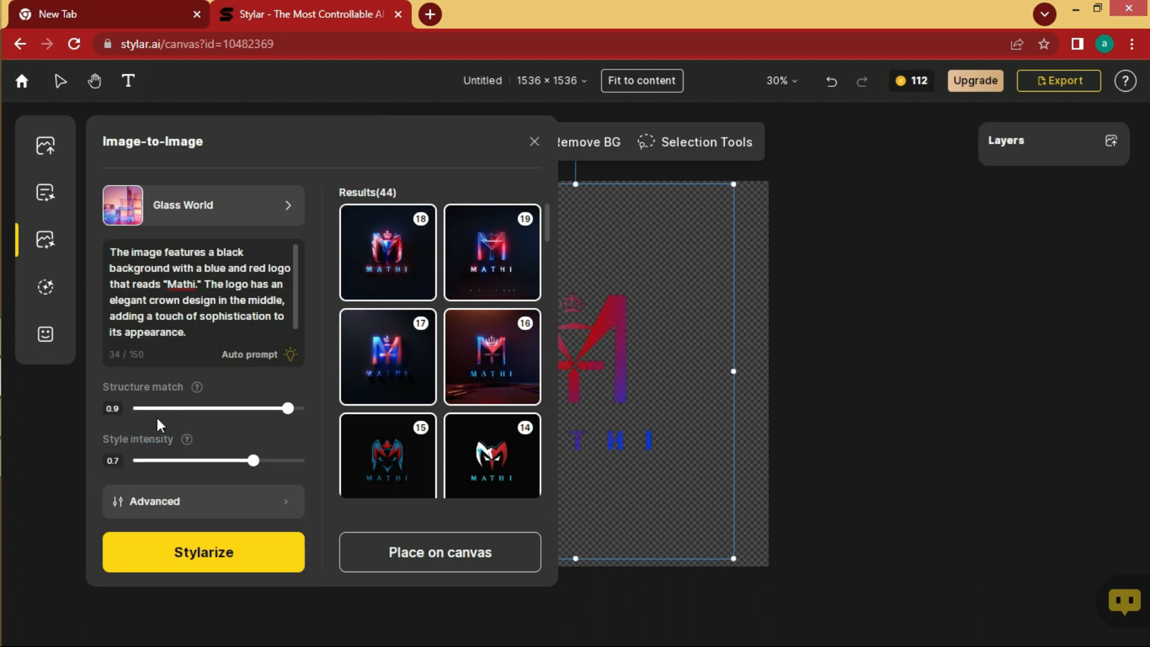
click(286, 460)
click(204, 554)
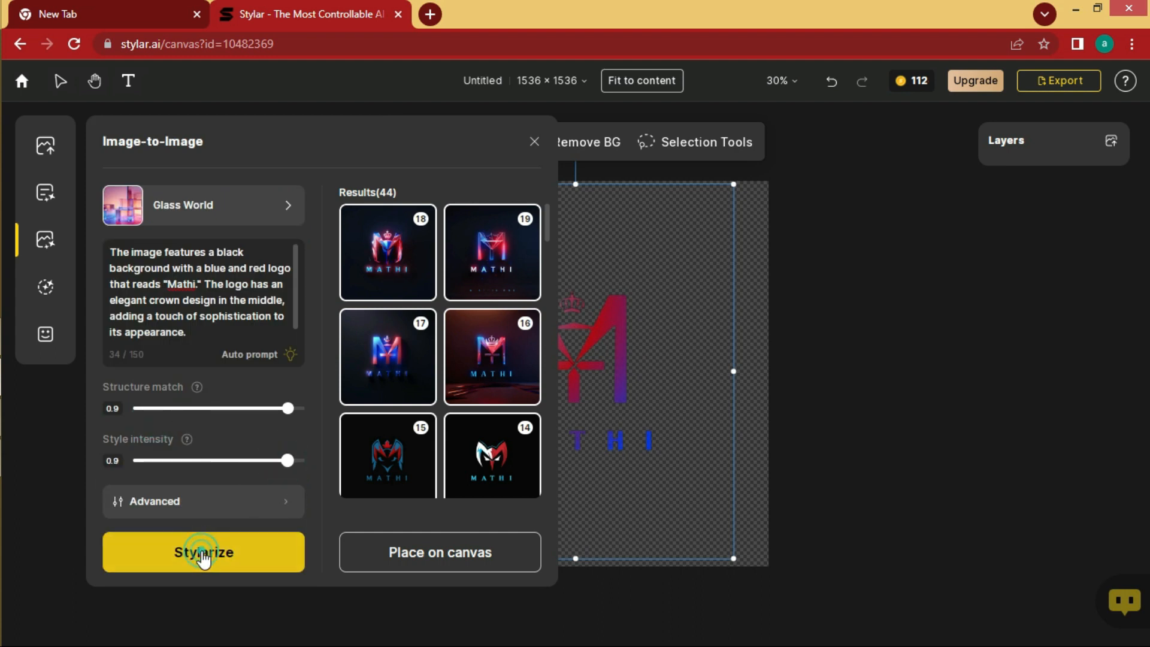
mouse_move(502, 268)
mouse_move(423, 353)
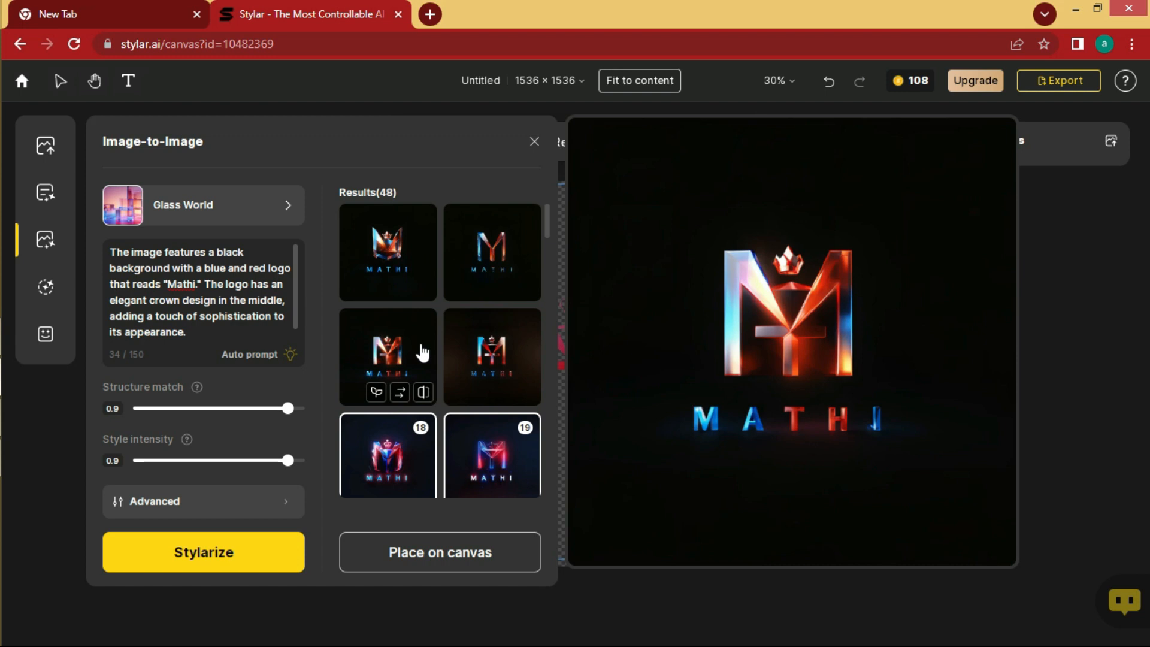
click(423, 353)
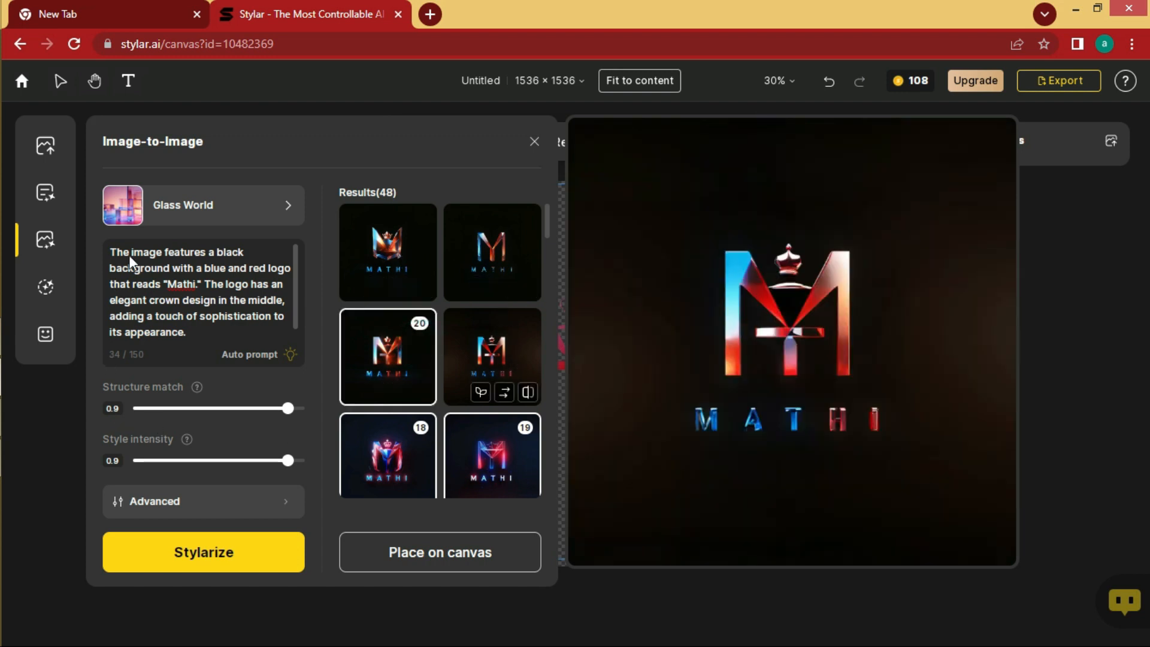
- Generate Colorful Felt variations with style intensity 0.9 and select the red felt M with the white crown and the one with the blue crown
click(288, 205)
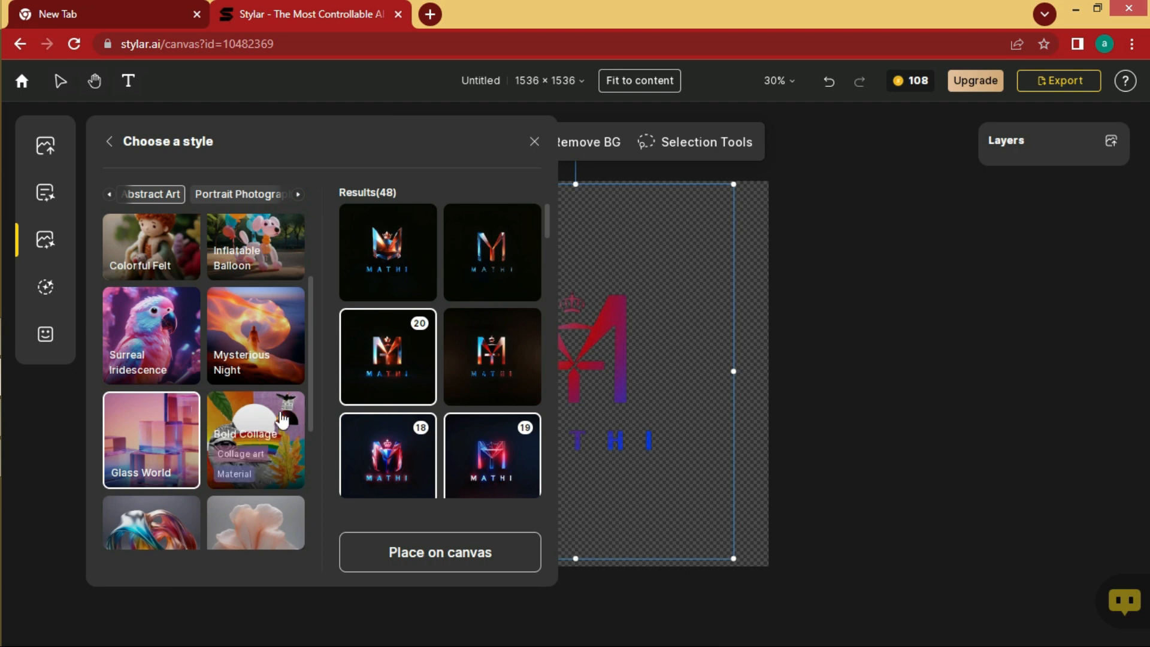
scroll(283, 421, down, 4)
scroll(185, 403, up, 7)
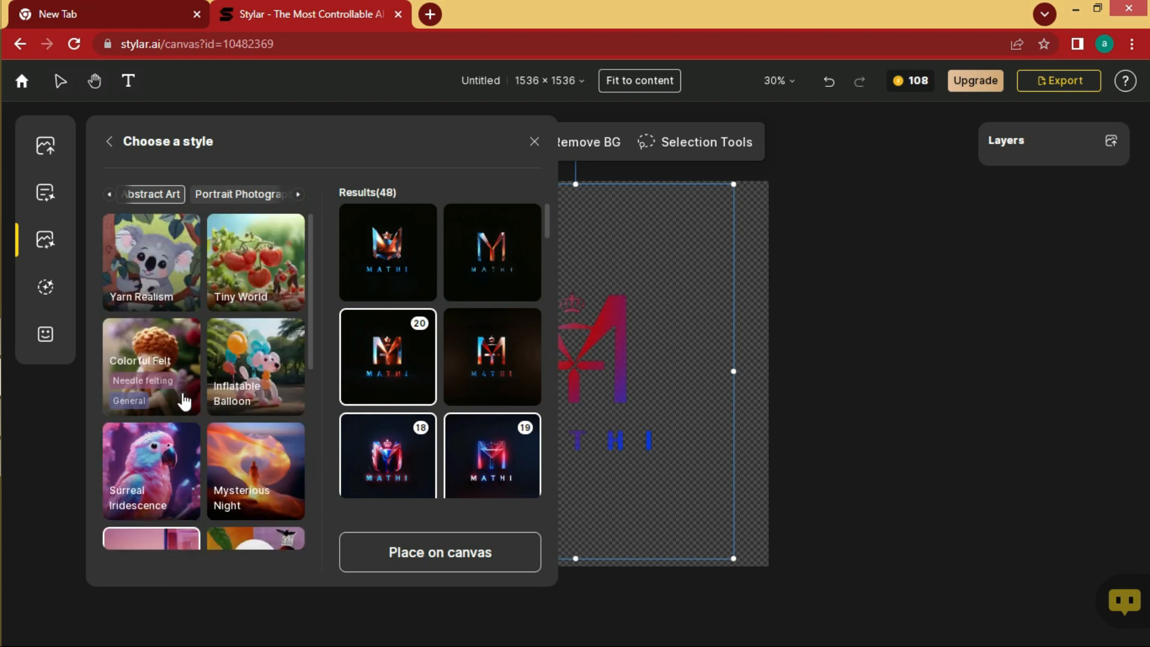
click(133, 382)
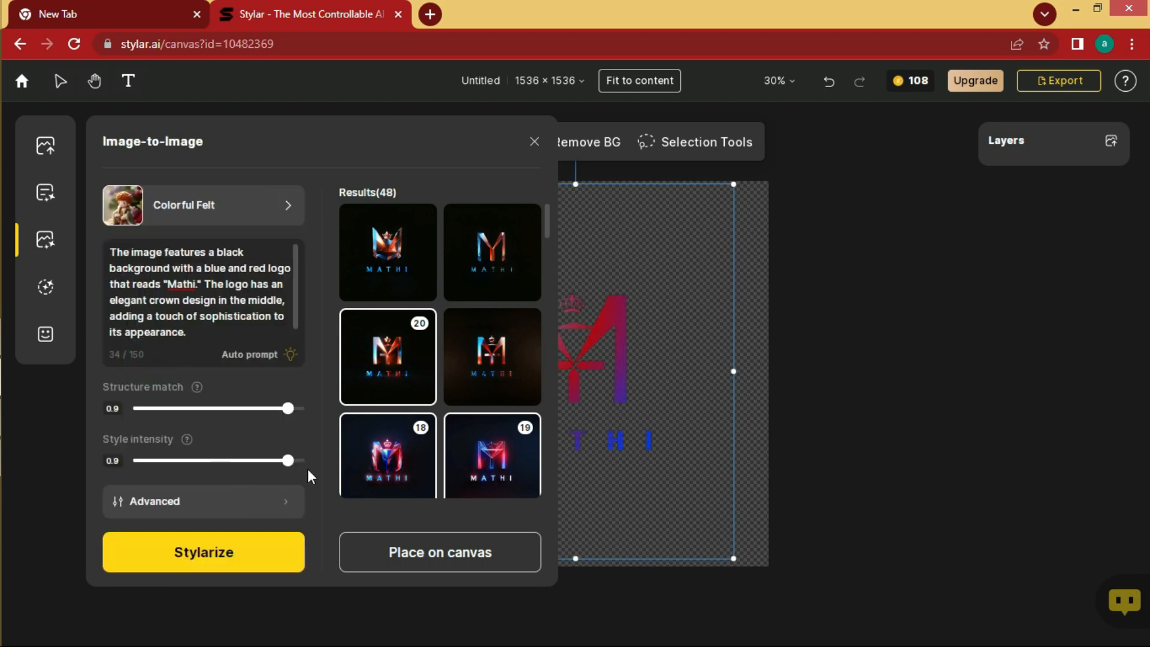
click(209, 548)
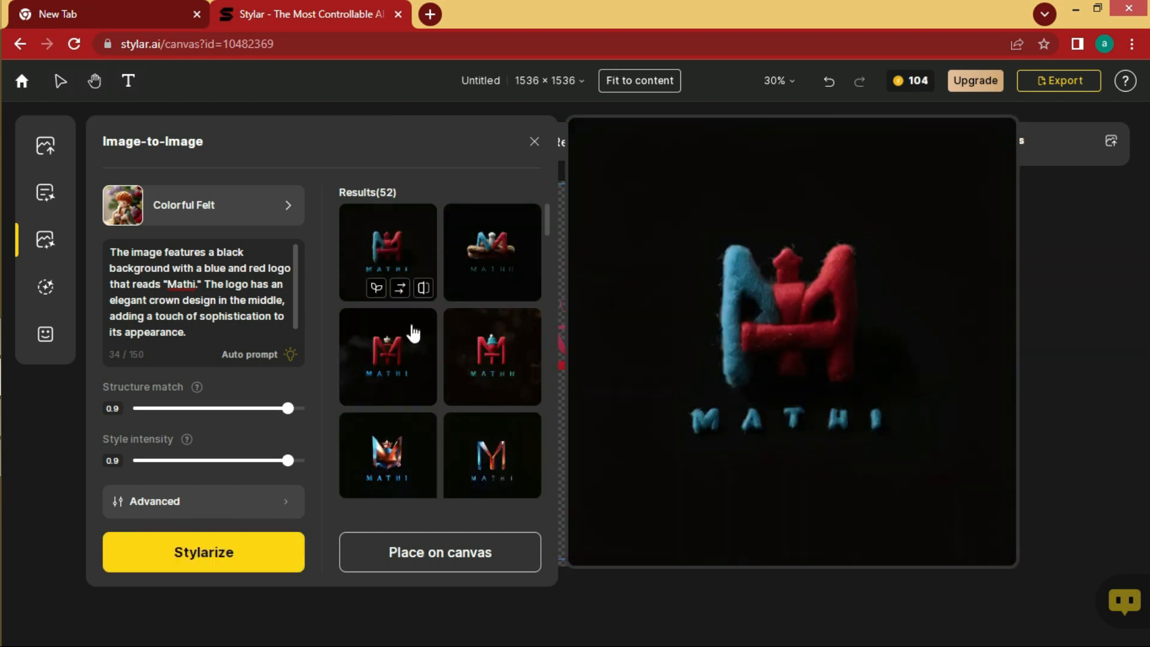
click(406, 353)
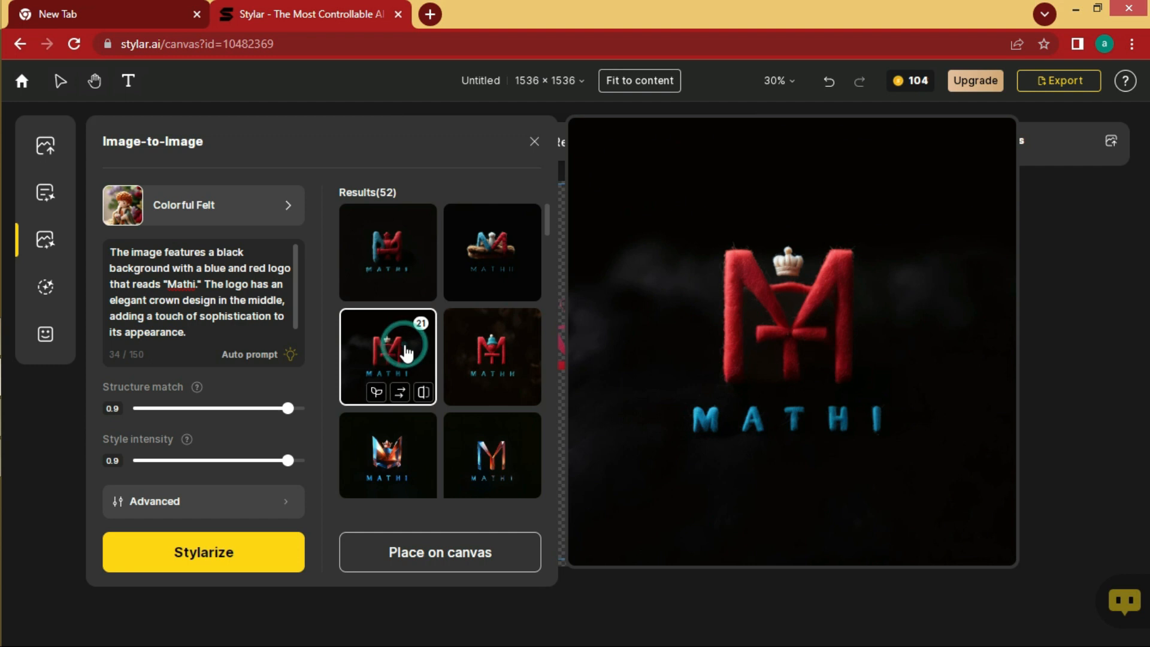
click(494, 355)
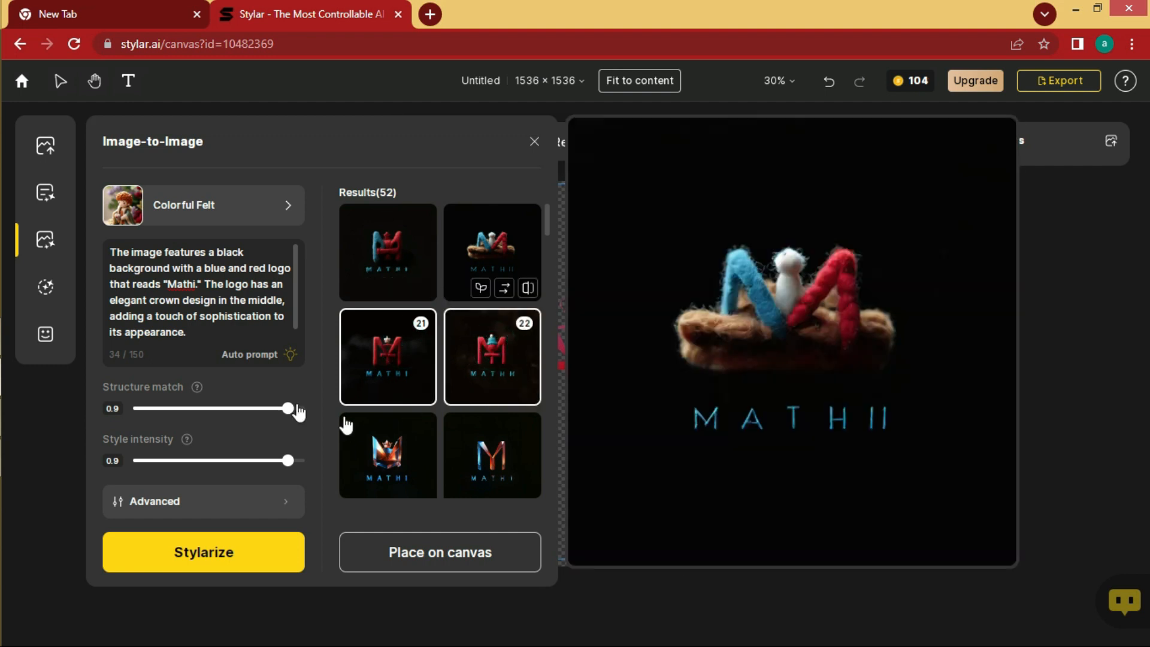
- Generate Inflatable Balloon variations with style intensity 0.8 and select the blue-and-red M with the red crown and the one with the blue balloon crown
click(289, 205)
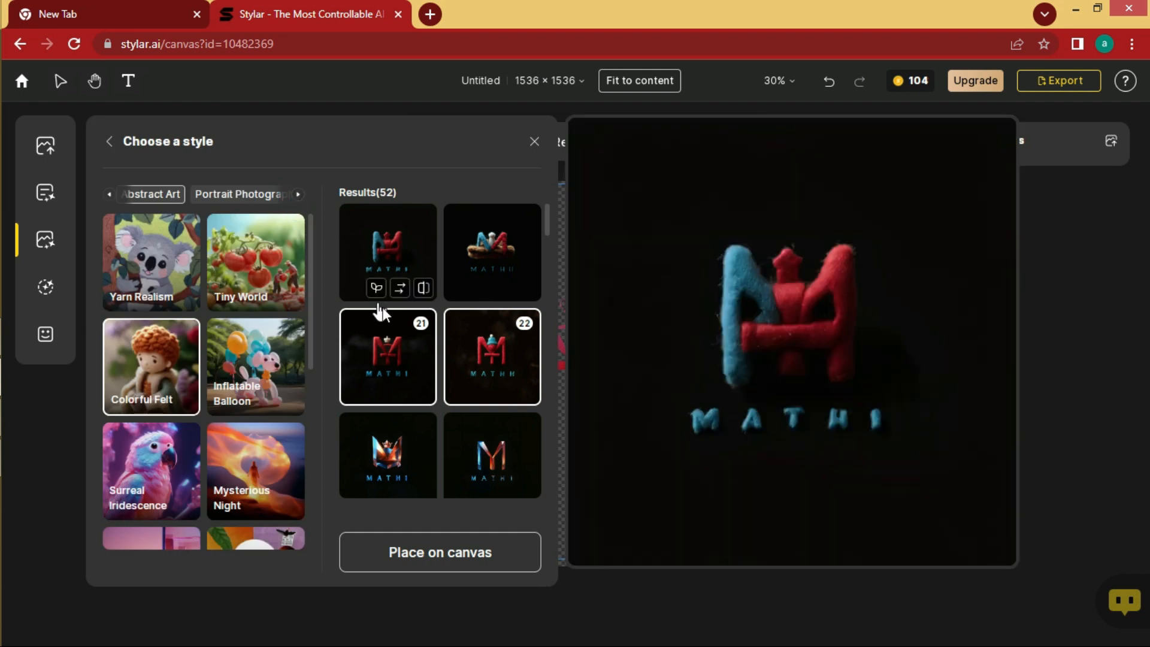
click(264, 362)
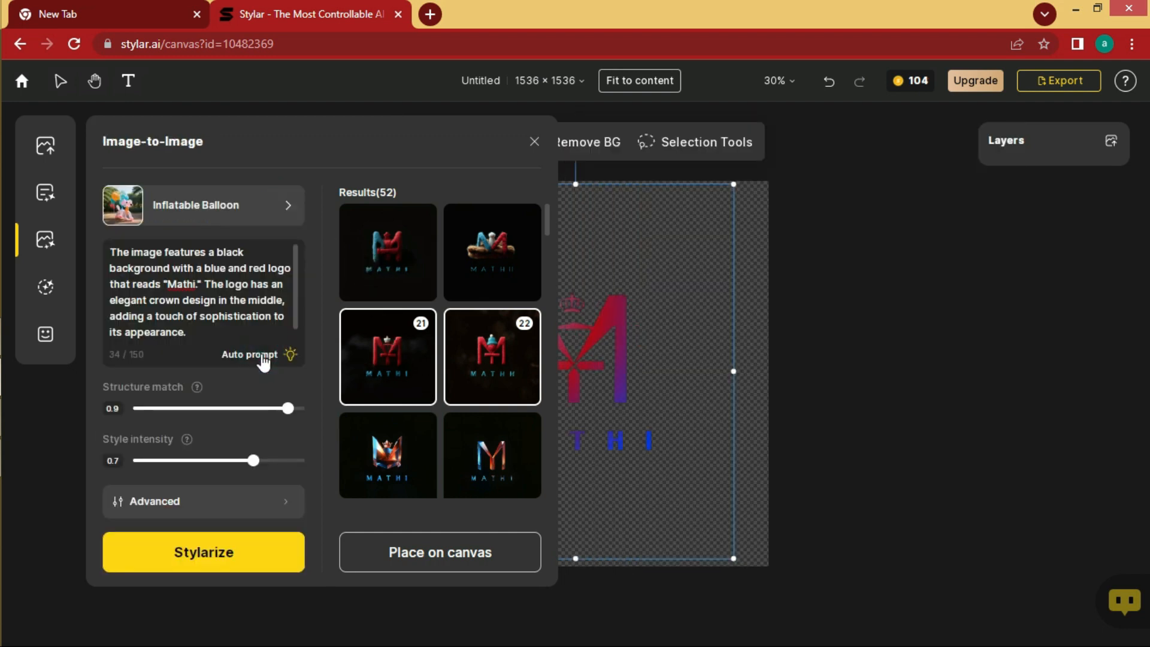
click(272, 461)
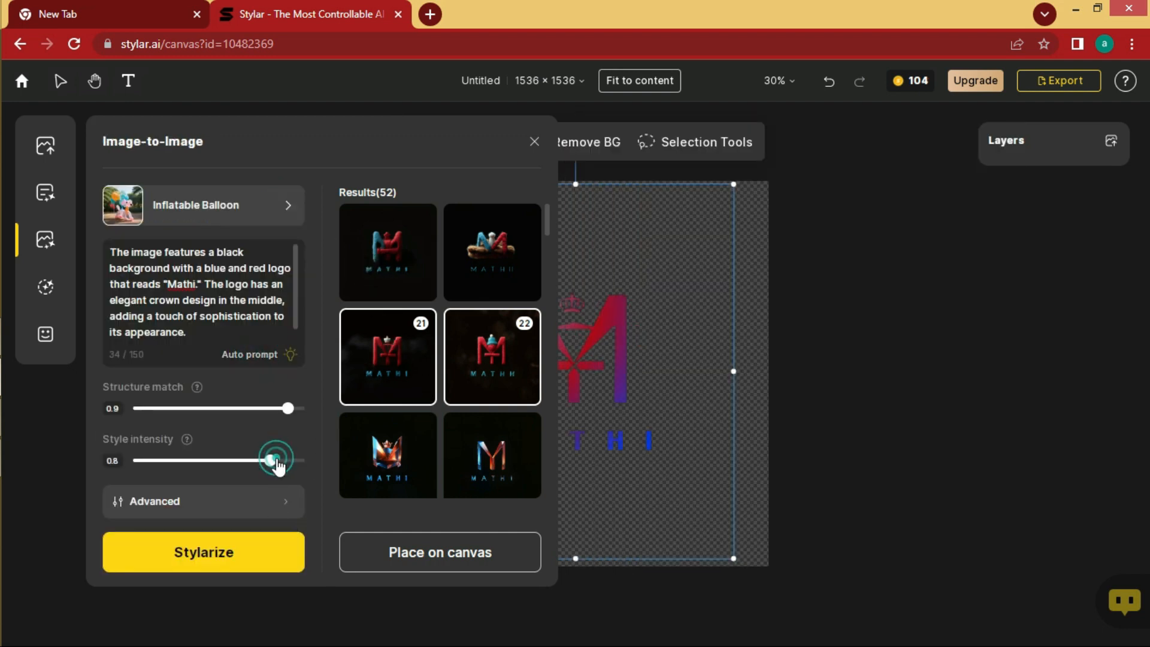
click(230, 553)
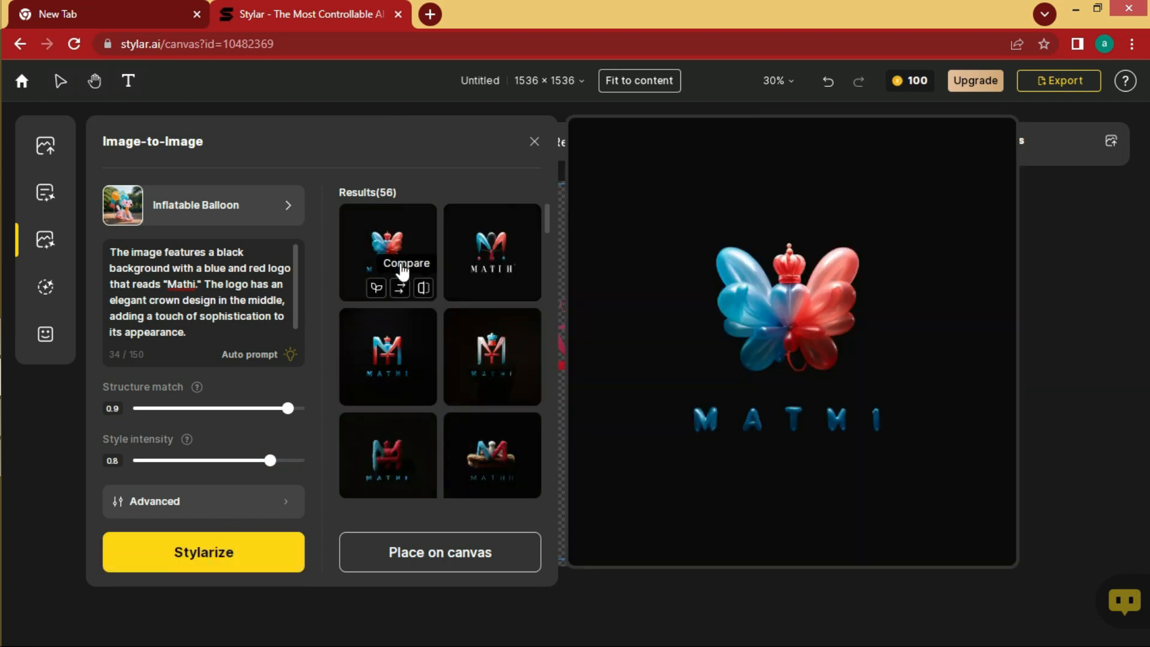
mouse_move(484, 271)
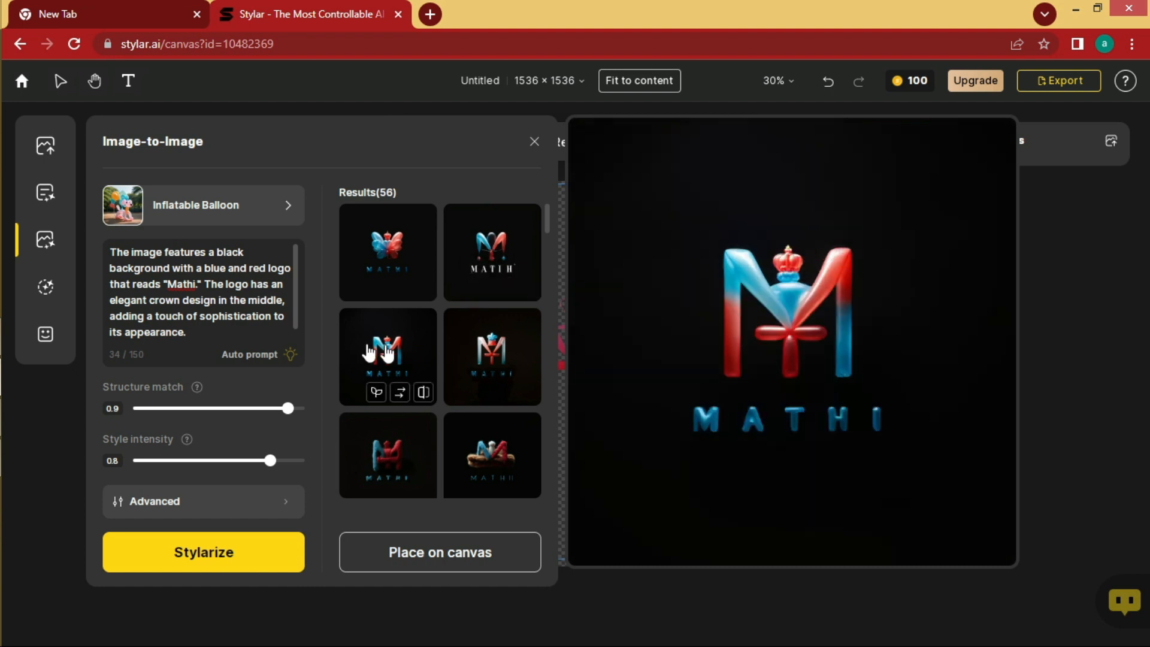
mouse_move(523, 371)
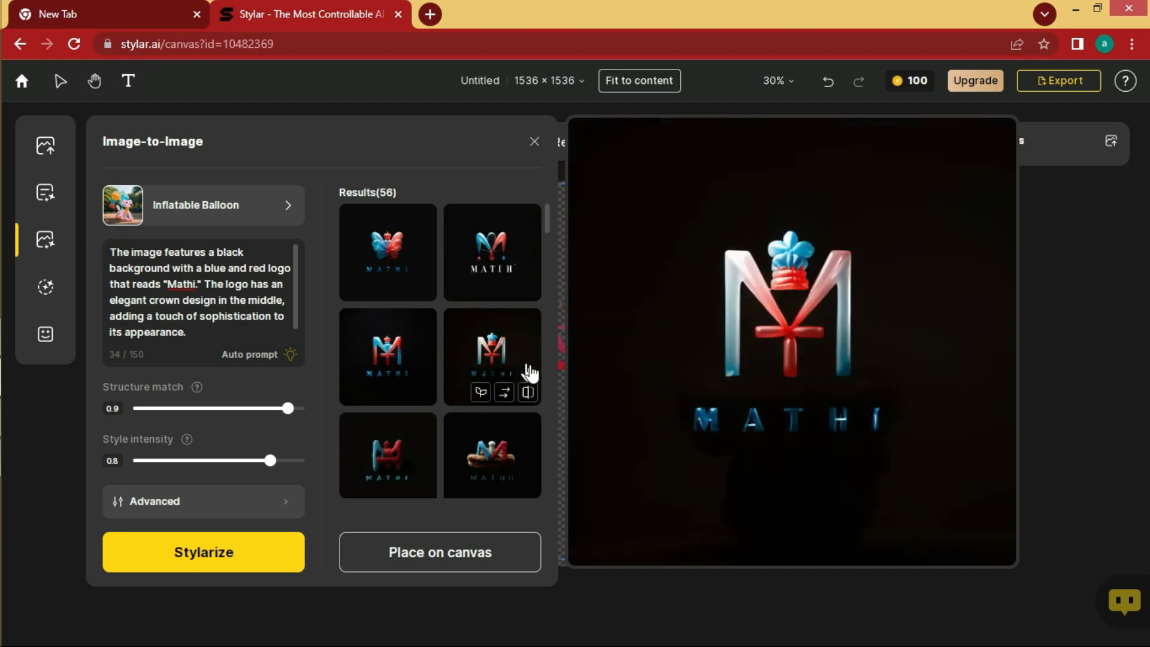
mouse_move(399, 366)
click(406, 347)
click(505, 349)
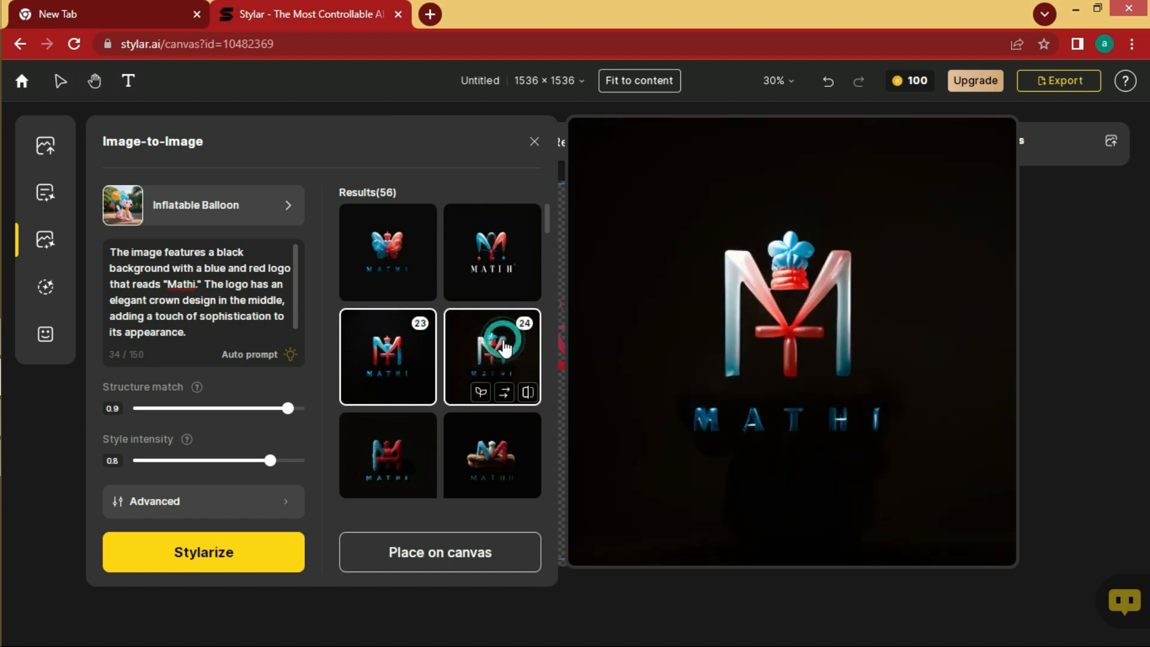
- Place the selected logo versions on the canvas and export all 25 layers as watermarked PNG files in a zip
mouse_move(490, 368)
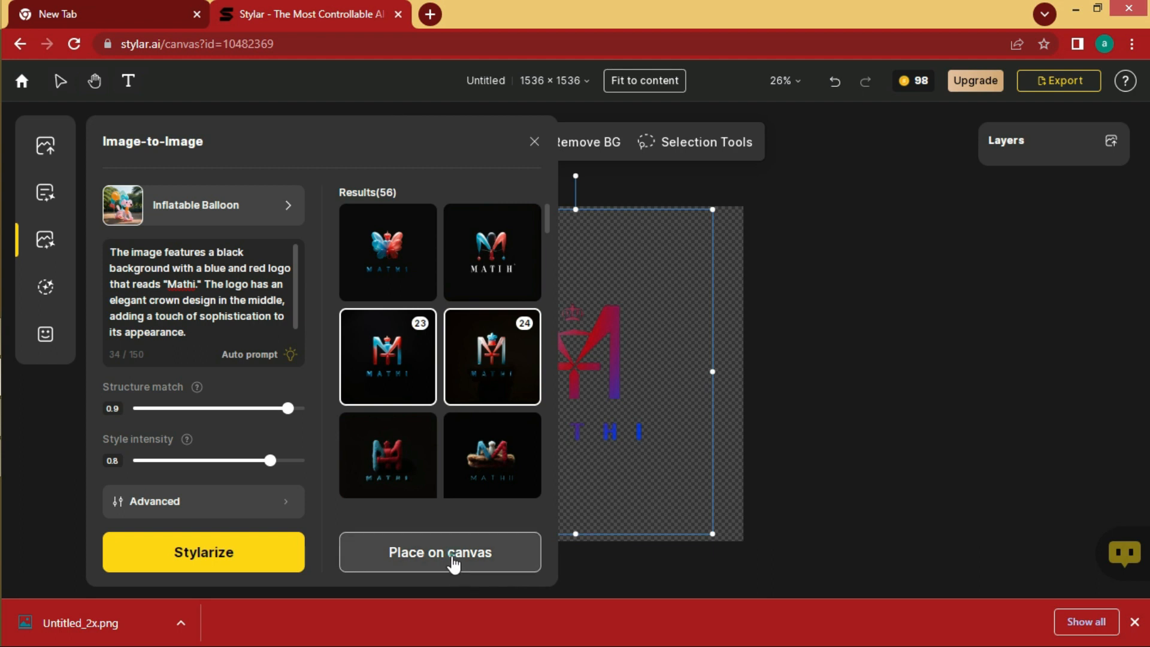
click(452, 557)
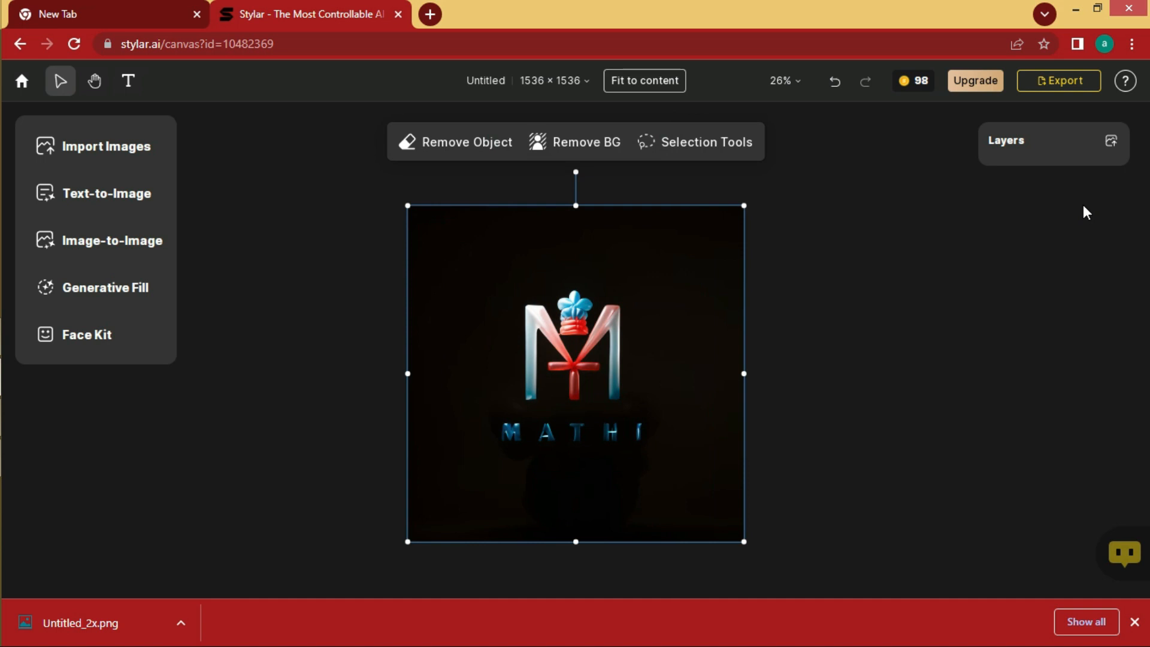
click(1079, 84)
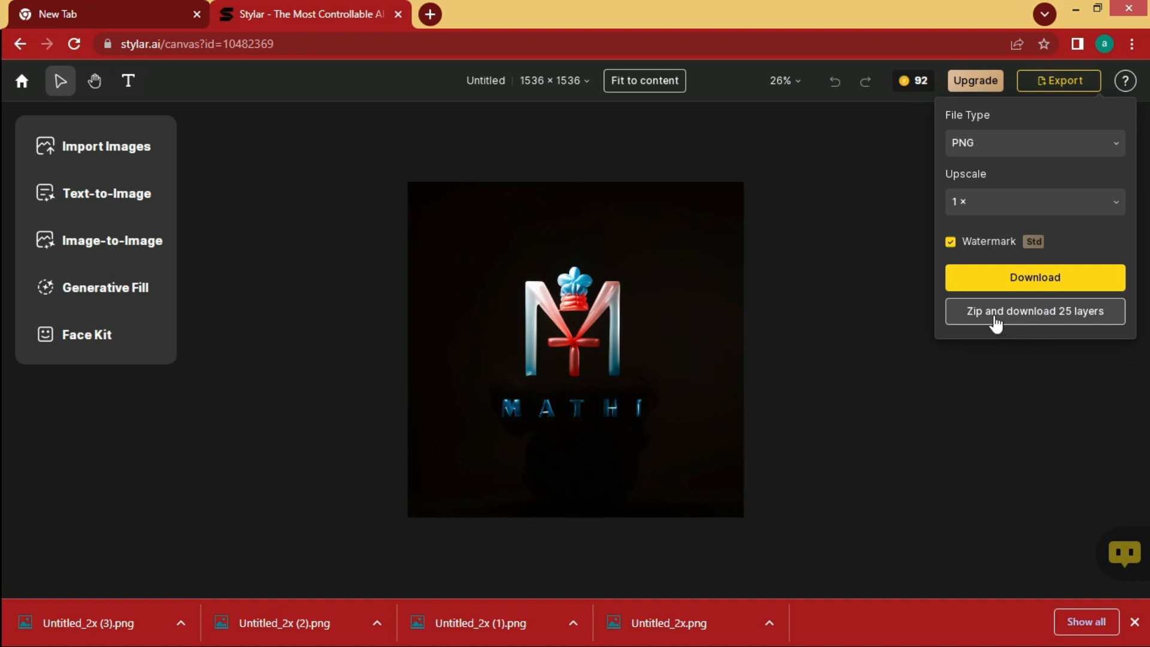
click(1061, 319)
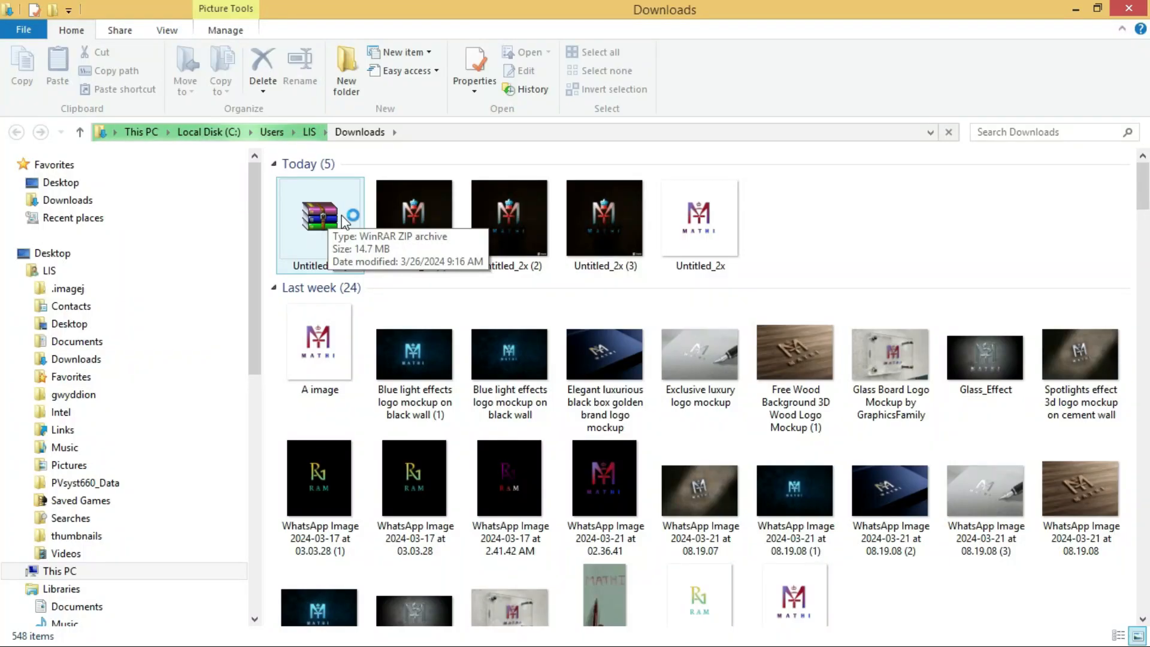
- Open the downloaded logo layers in full-screen view and look through the styled versions one by one
double_click(408, 207)
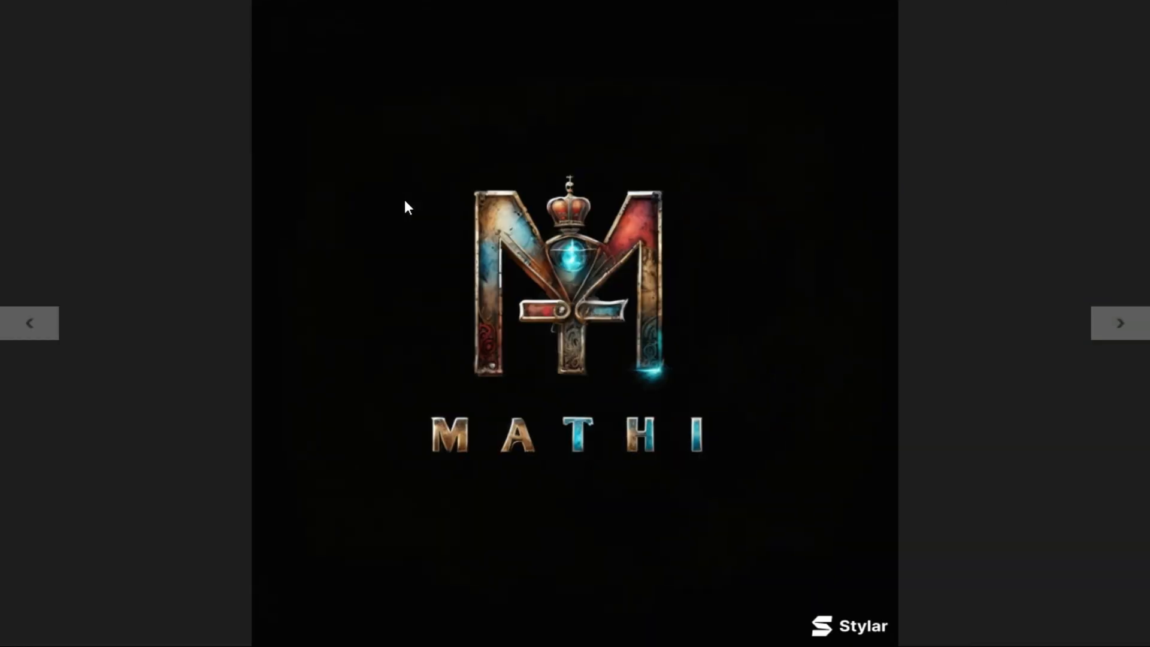
key(Right)
key(Right)
key(Right)
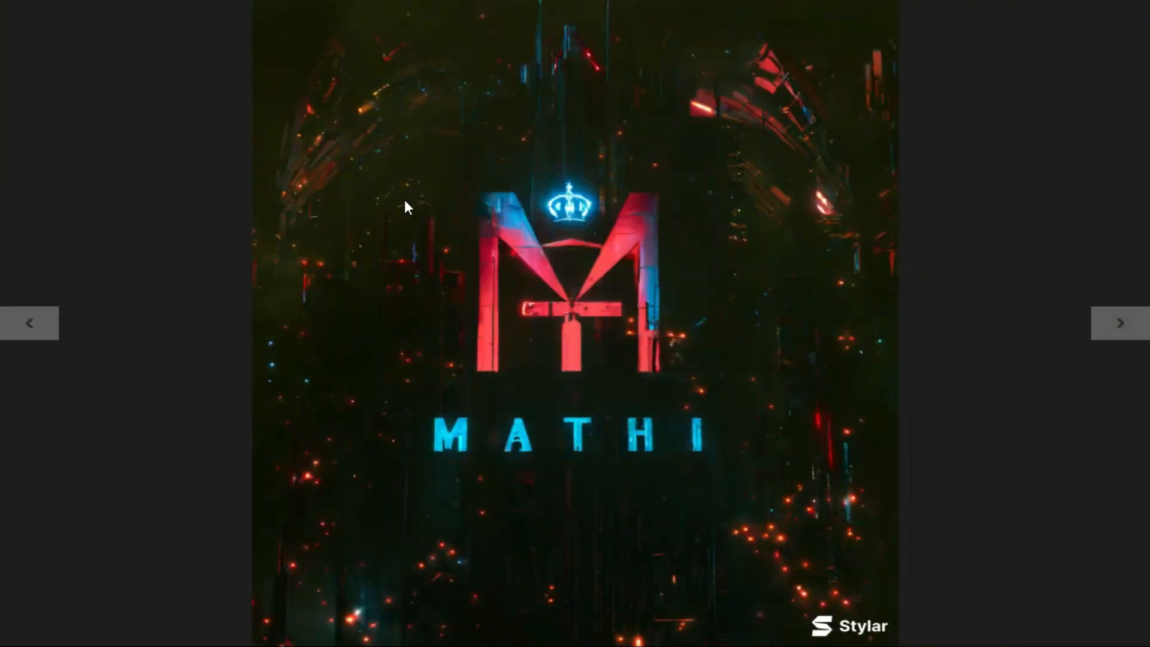
key(Right)
key(Right)
key(Right)
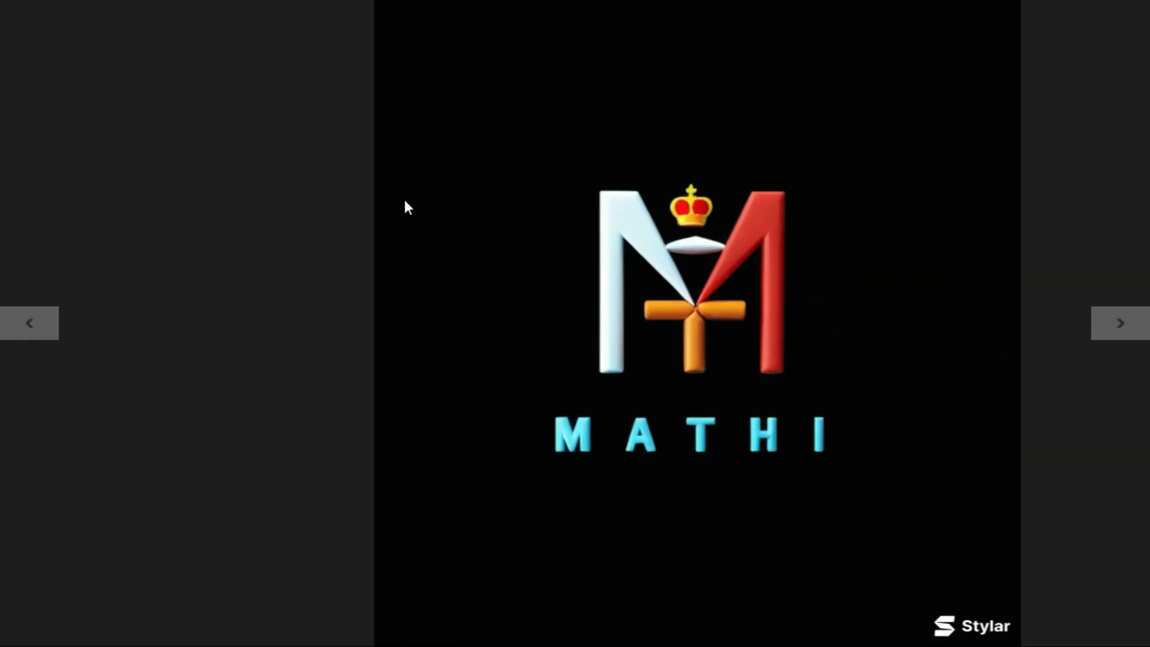
key(Right)
key(Right)
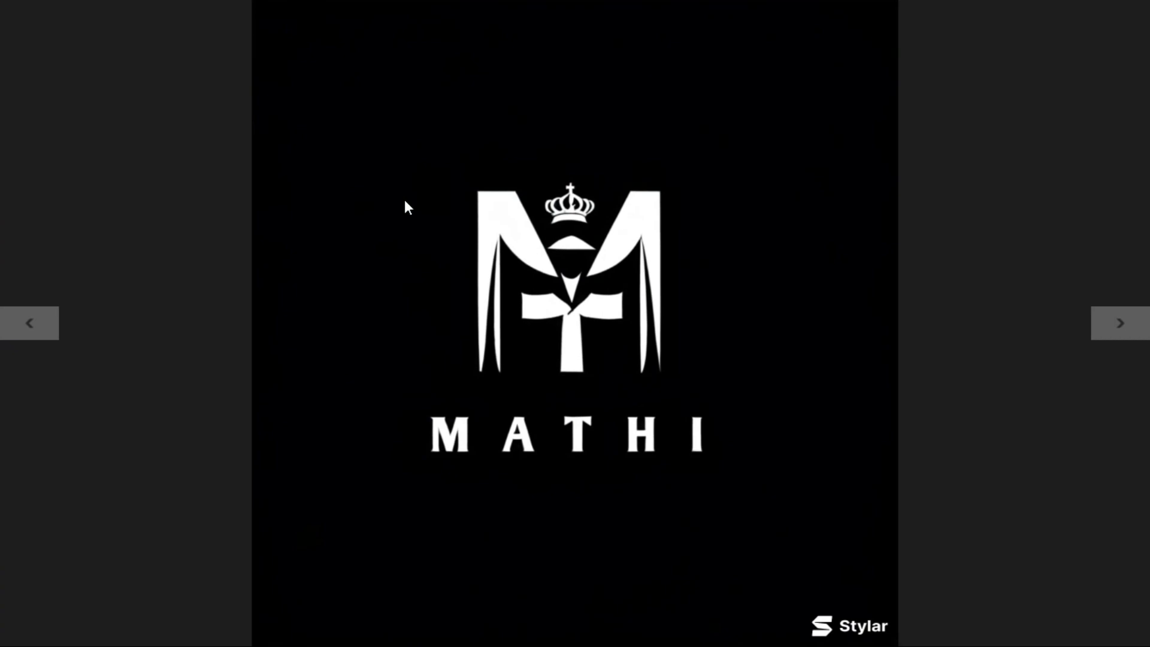
key(Right)
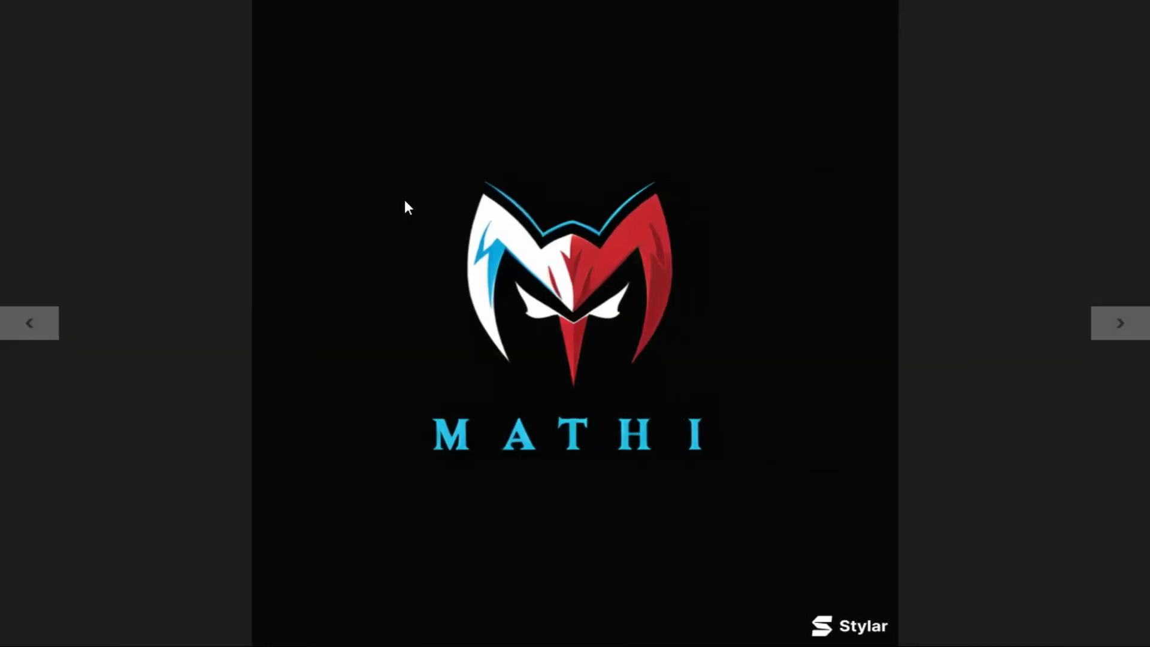